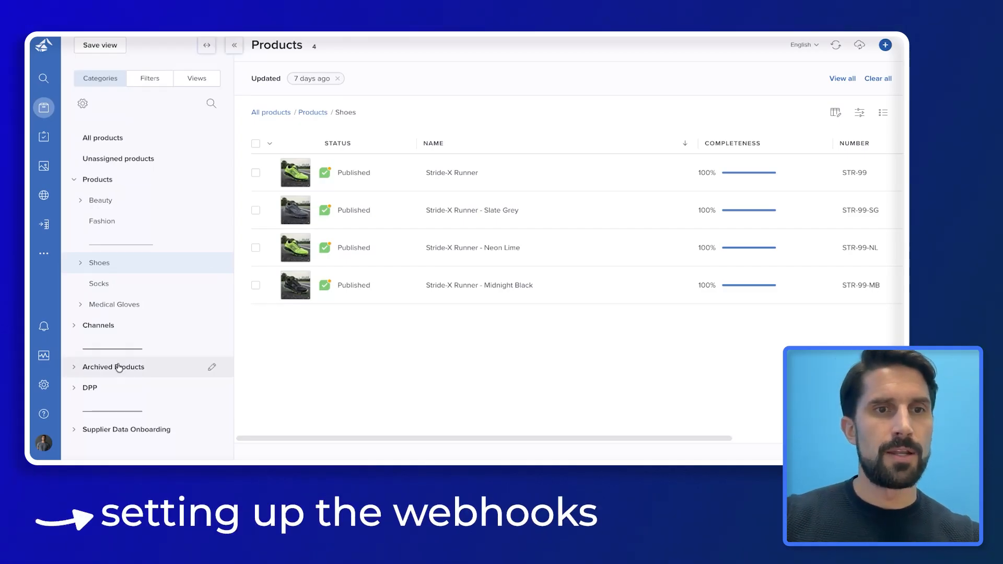
Open a new Add webhook form under Settings > Webhooks, ready for the webhook URL
left_click(51, 387)
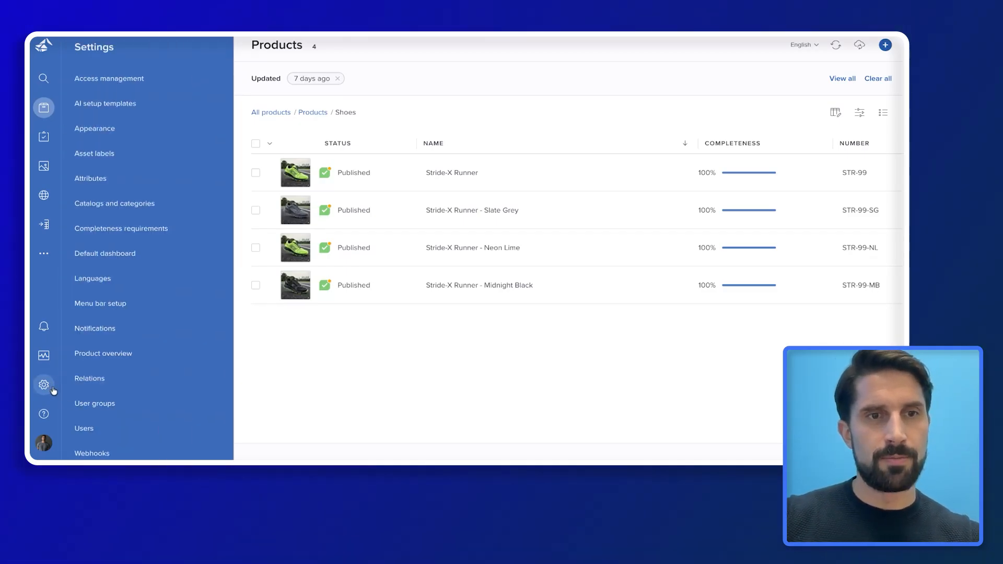
left_click(93, 453)
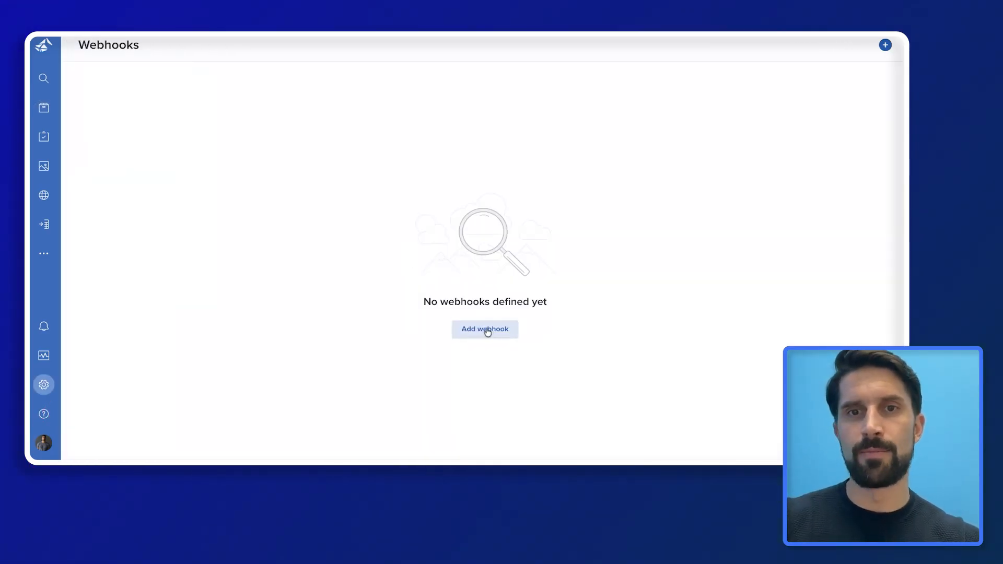
left_click(485, 330)
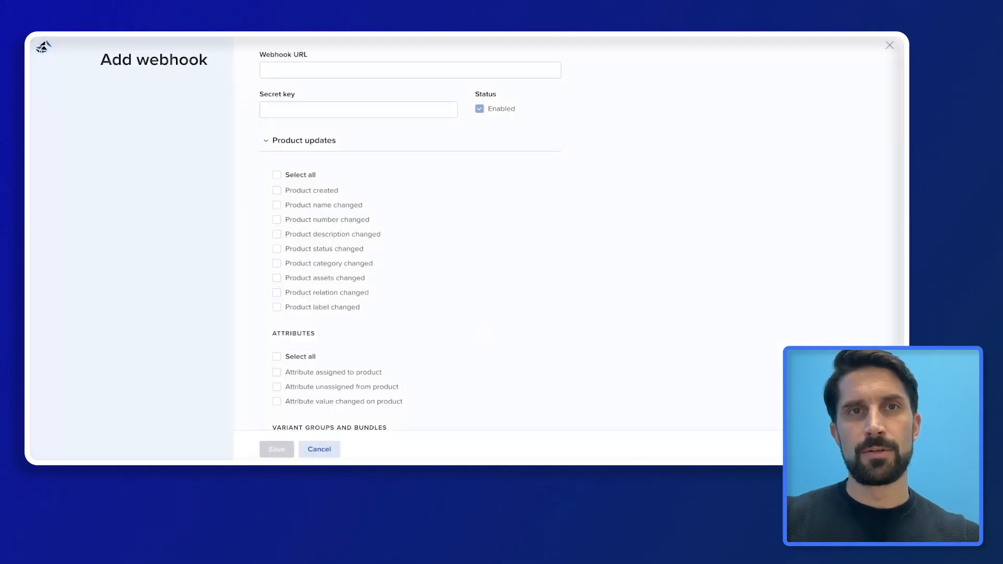
left_click(339, 69)
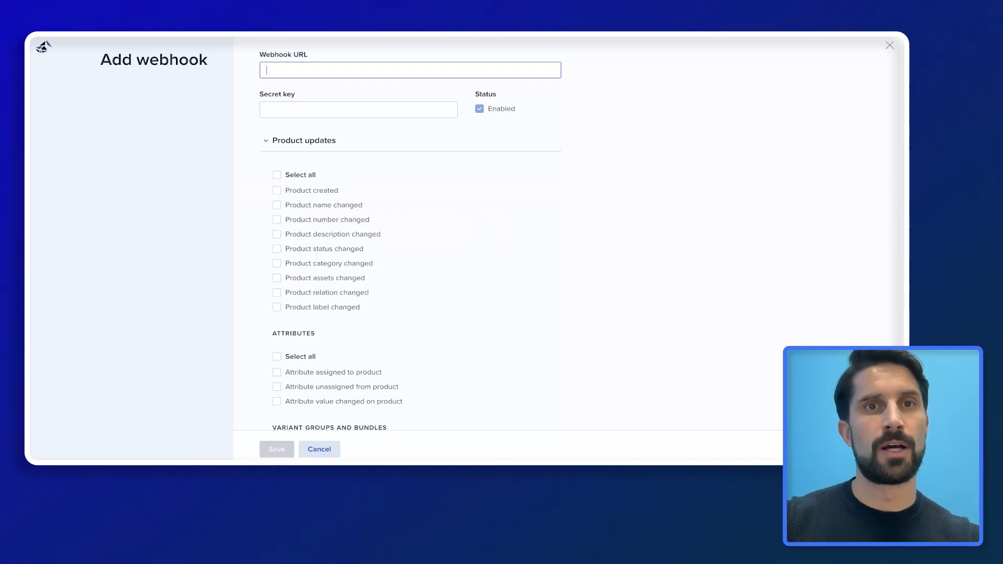
Switch to the Webhook.site page to fetch its unique test URL
key("super+Tab")
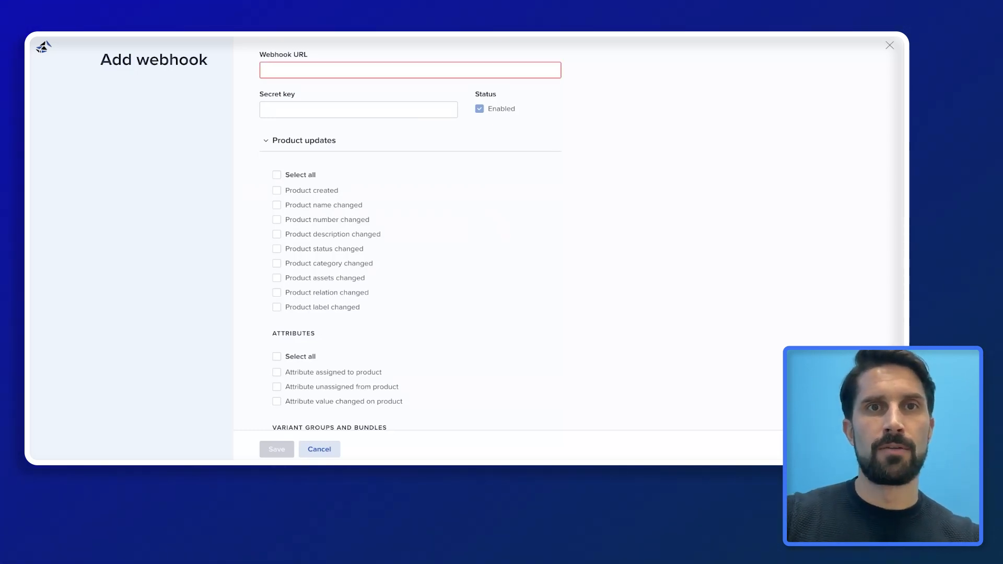
left_click(277, 34)
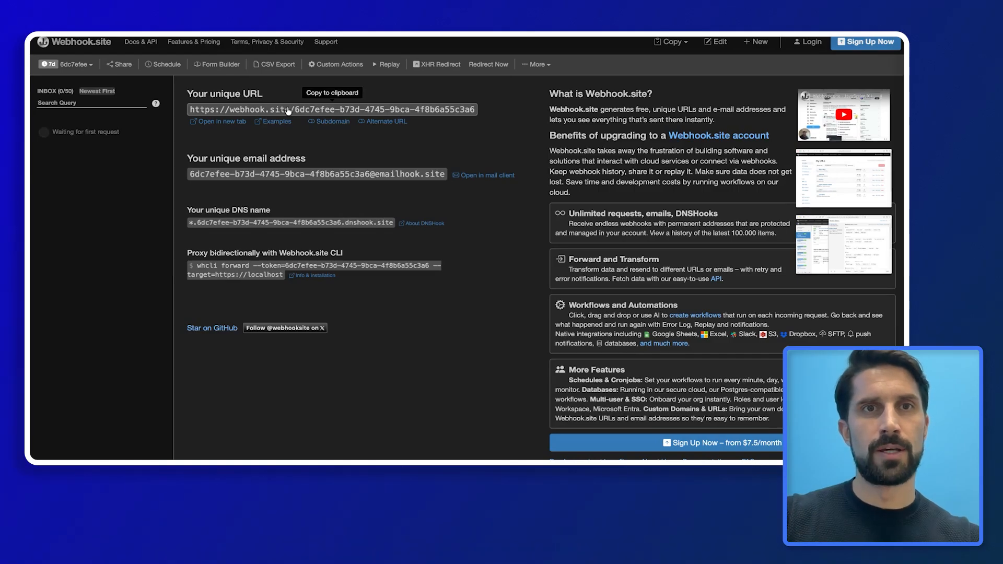
scroll(288, 111, "down", 1)
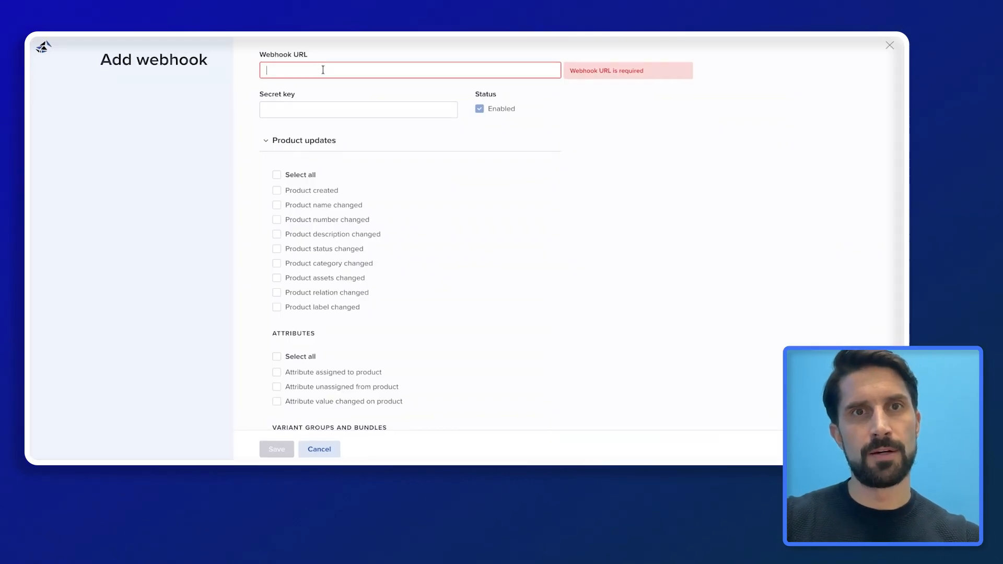
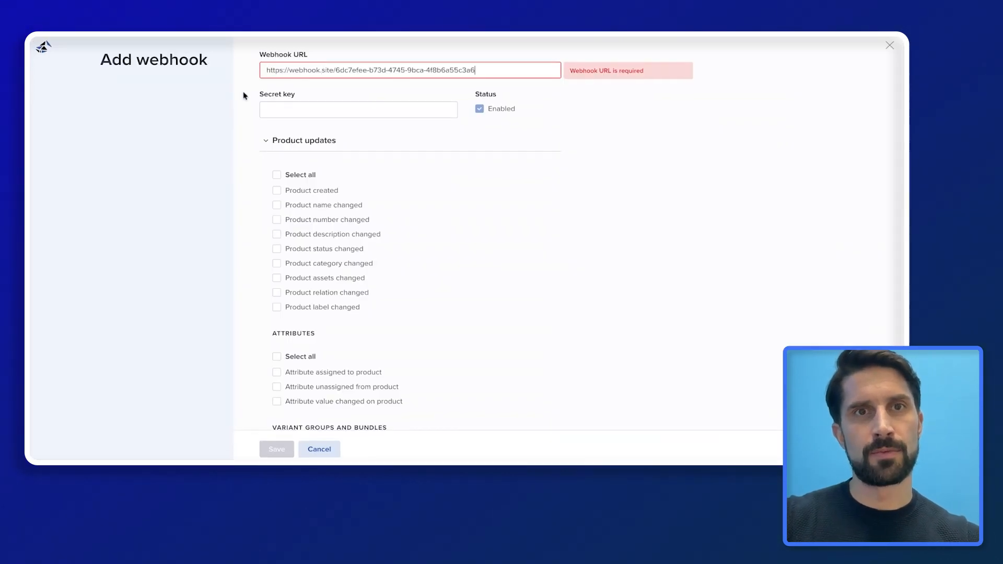
Paste the Webhook.site URL as the webhook URL, undoing a trial edit to keep webhook.site
double_click(305, 70)
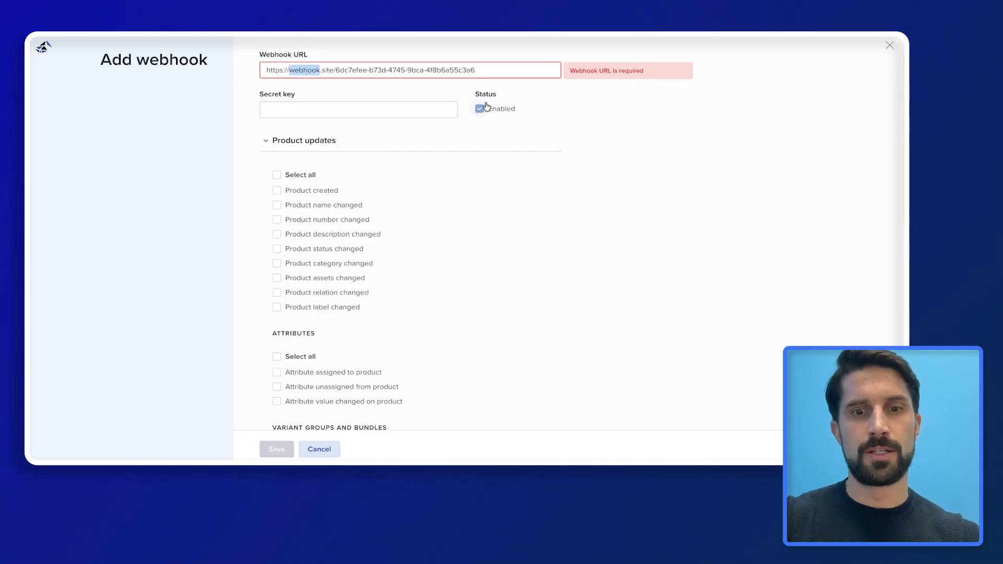
type("mysho")
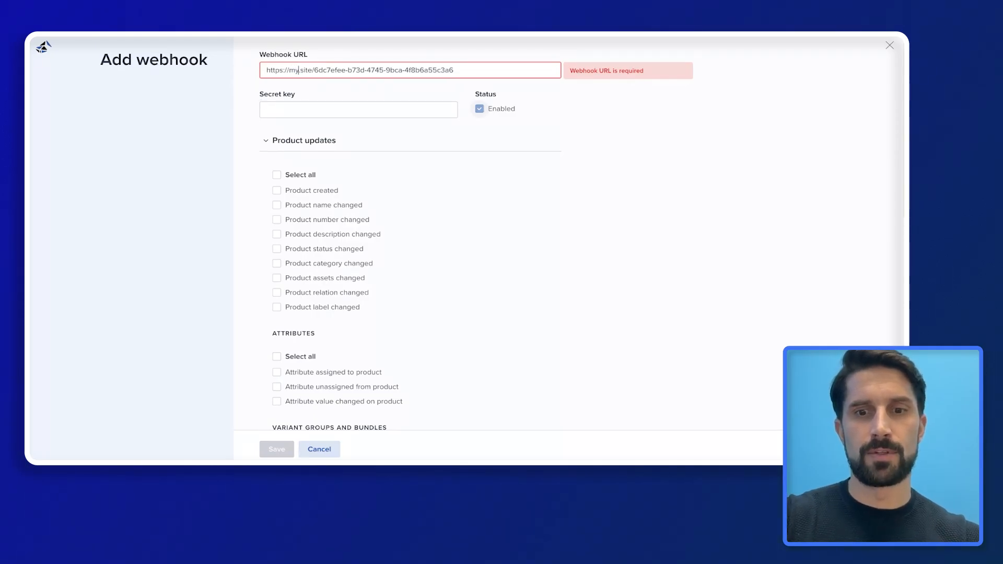
type("pify")
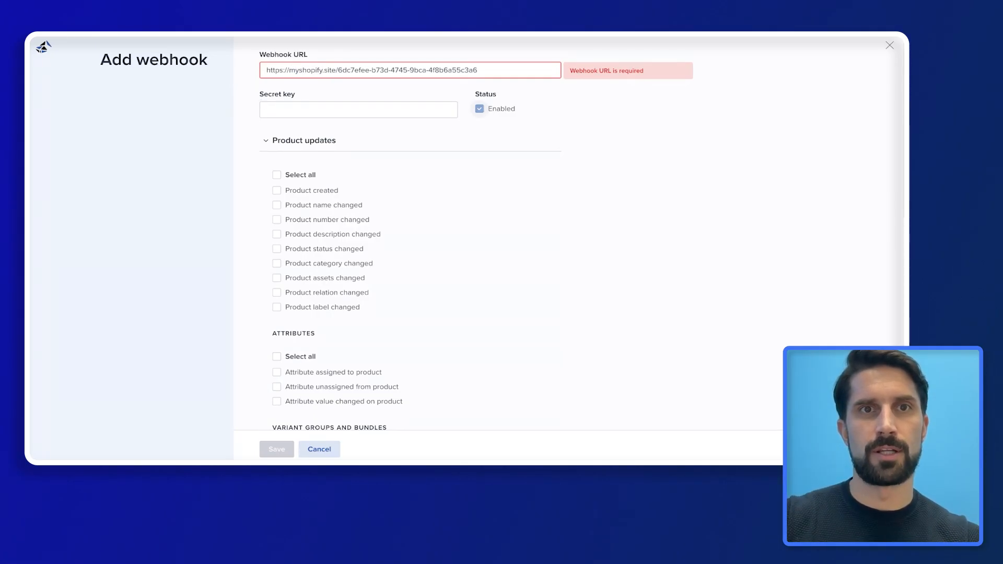
key("BackSpace")
key("BackSpace")
key("BackSpace")
key("BackSpace")
key("BackSpace")
key("BackSpace")
key("BackSpace")
key("BackSpace")
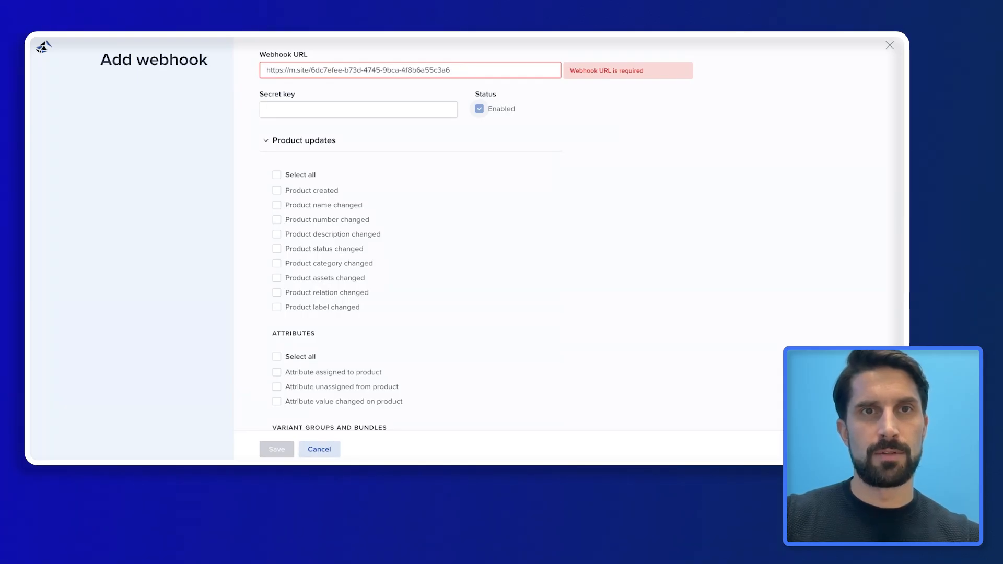
key("ctrl+z")
key("ctrl+z")
key("ctrl+z")
key("ctrl+z")
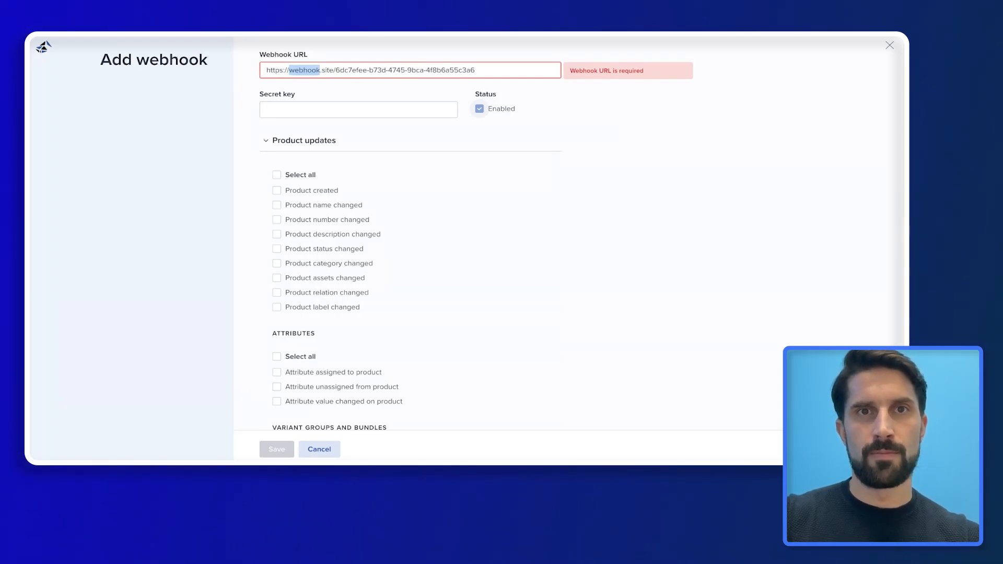
Enter a secret key in the Secret key field
left_click(323, 108)
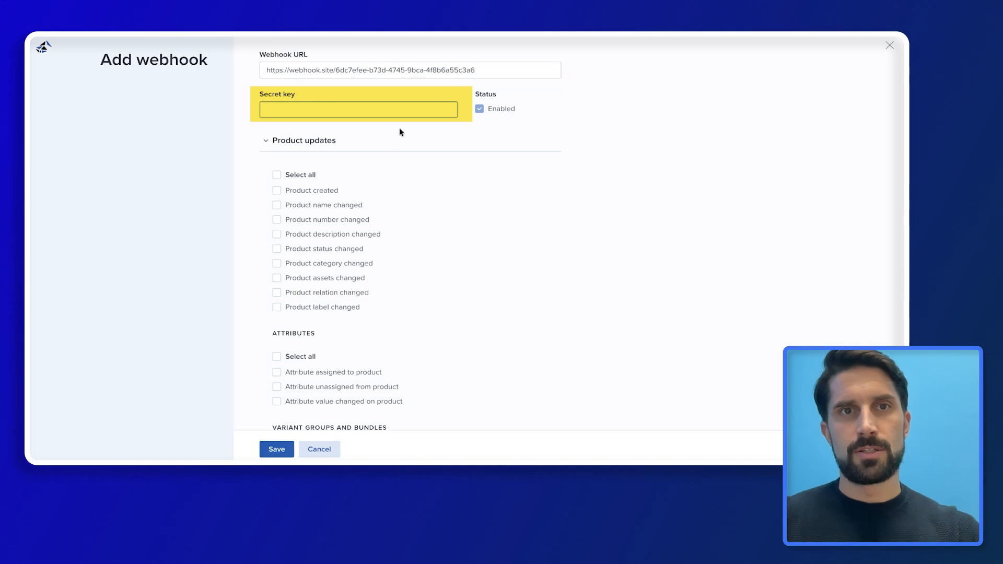
type("123")
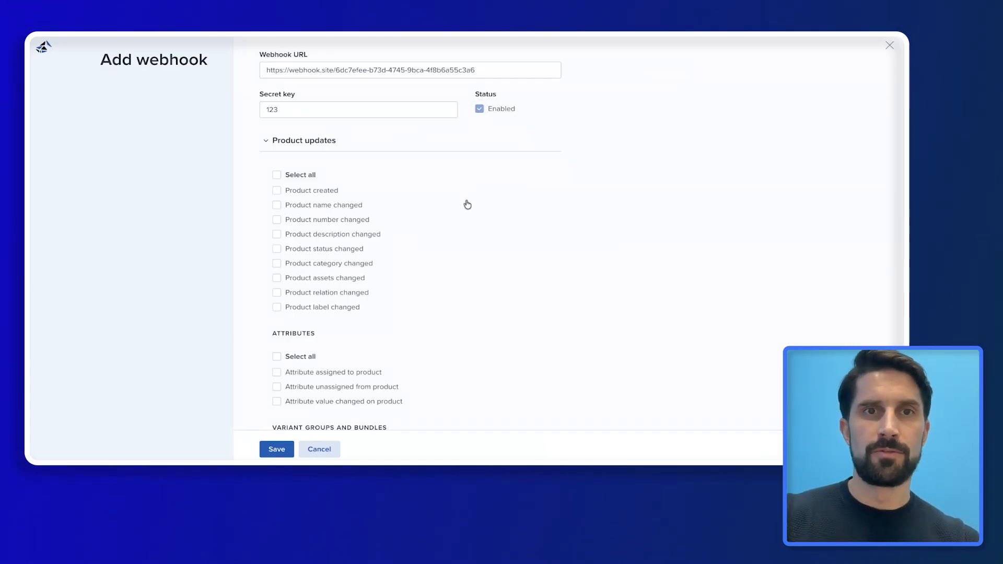
scroll(468, 213, "down", 2)
Tick the Product created, Product name changed and Attribute value changed on product events
left_click(276, 149)
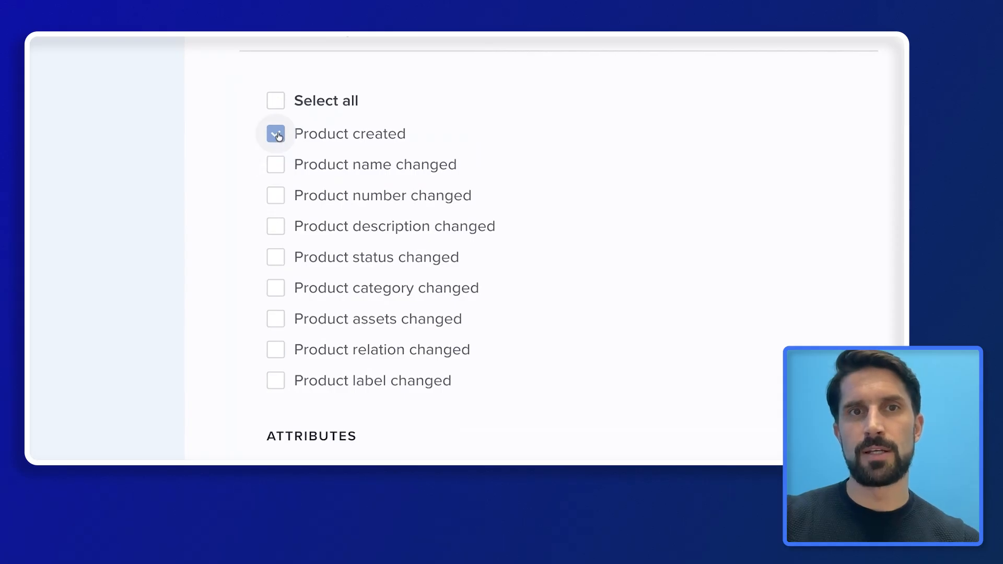
left_click(276, 166)
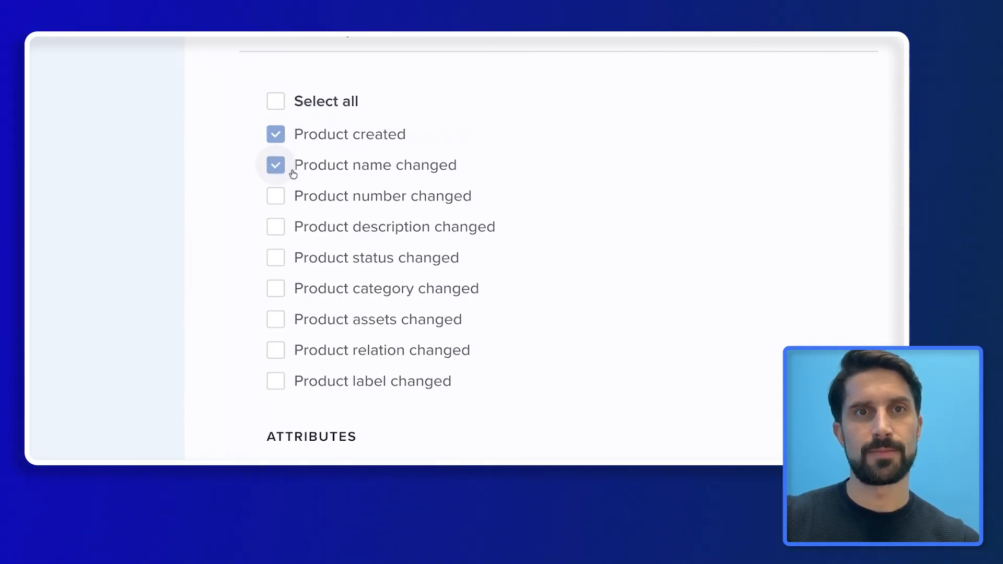
scroll(447, 268, "down", 3)
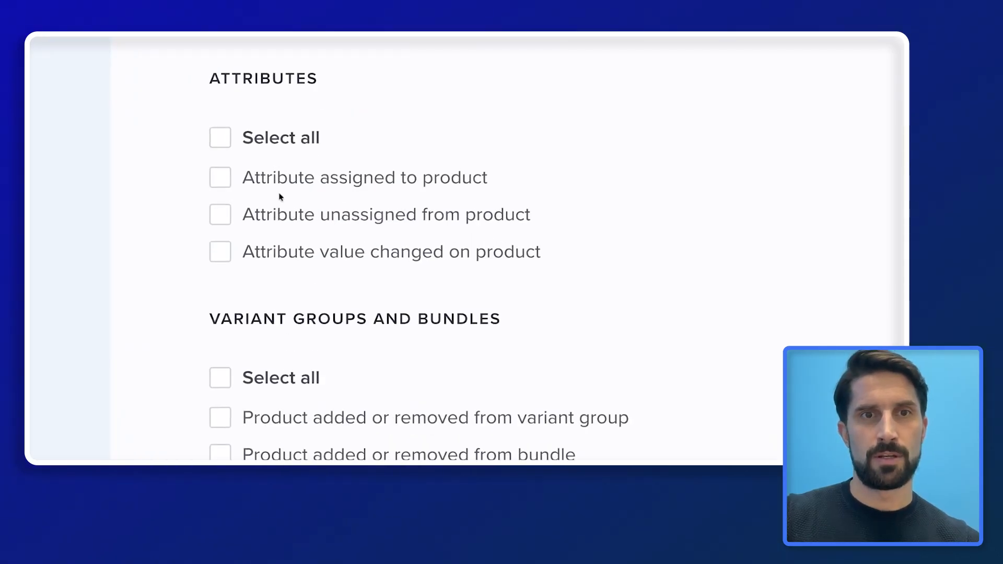
left_click(221, 253)
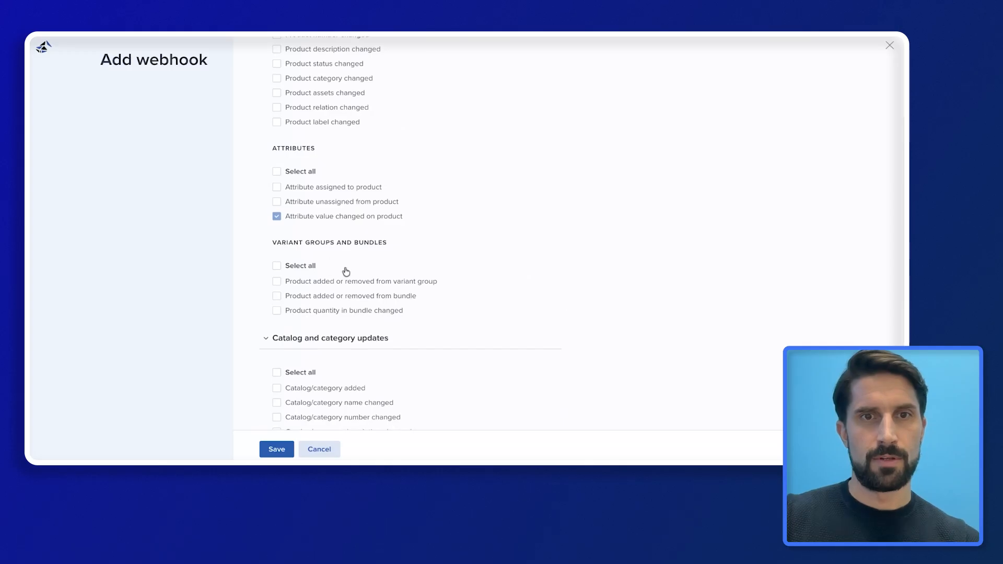
scroll(346, 271, "down", 5)
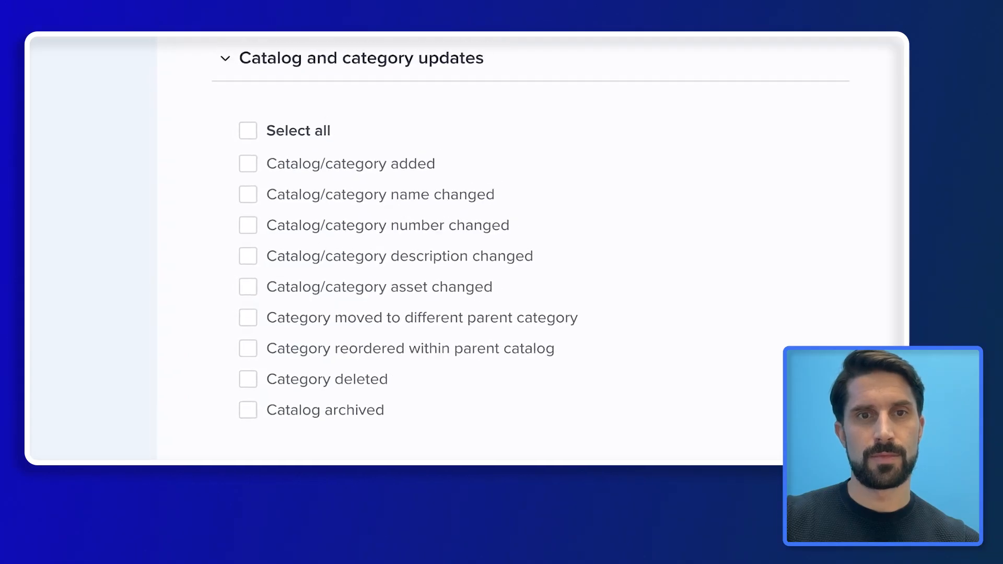
scroll(427, 338, "down", 3)
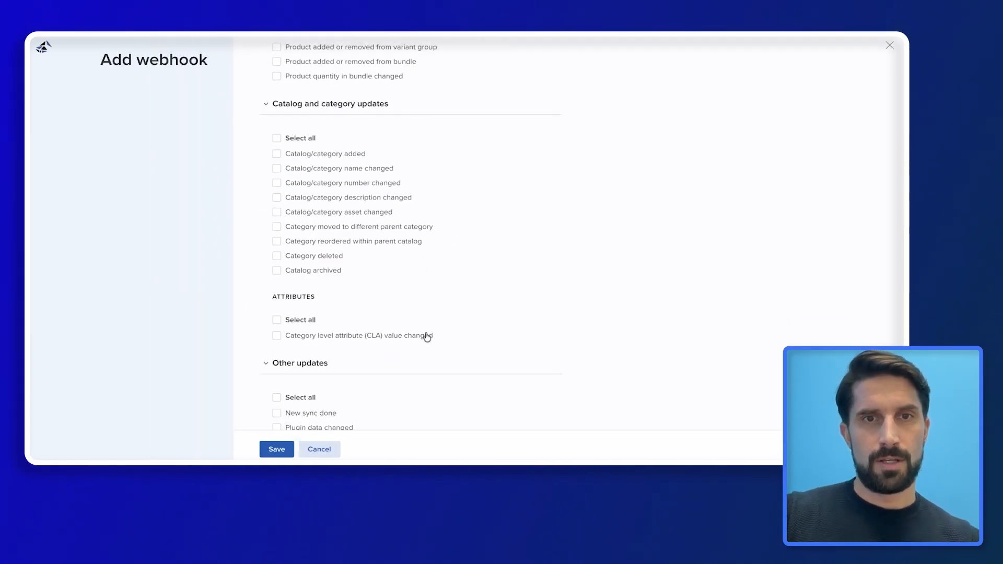
scroll(427, 337, "down", 1)
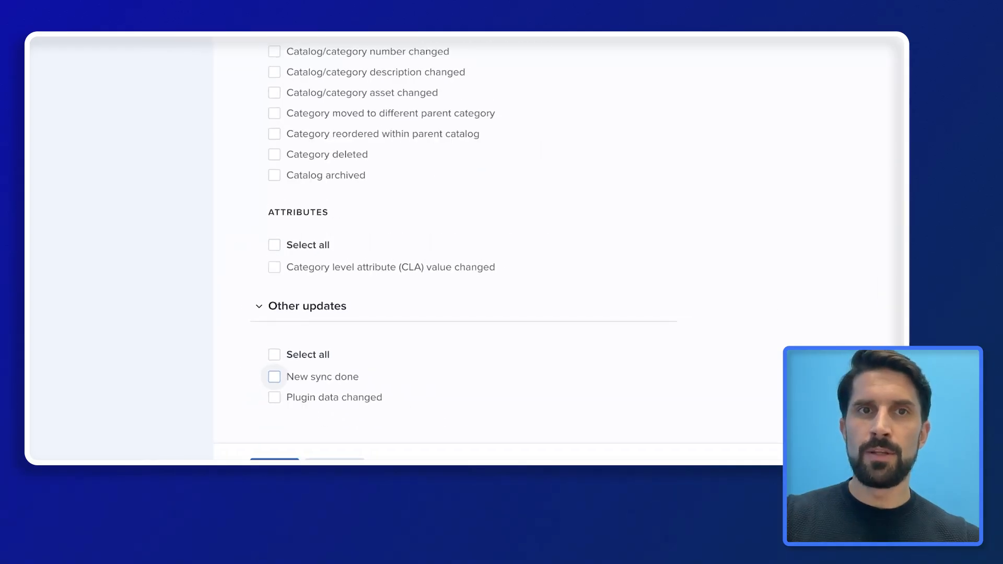
scroll(333, 261, "up", 10)
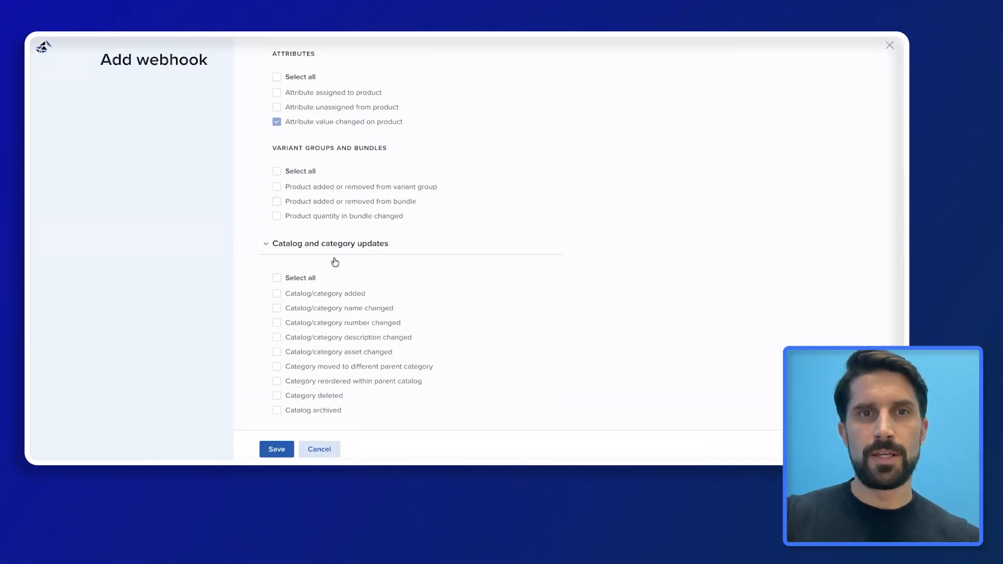
scroll(332, 263, "up", 1)
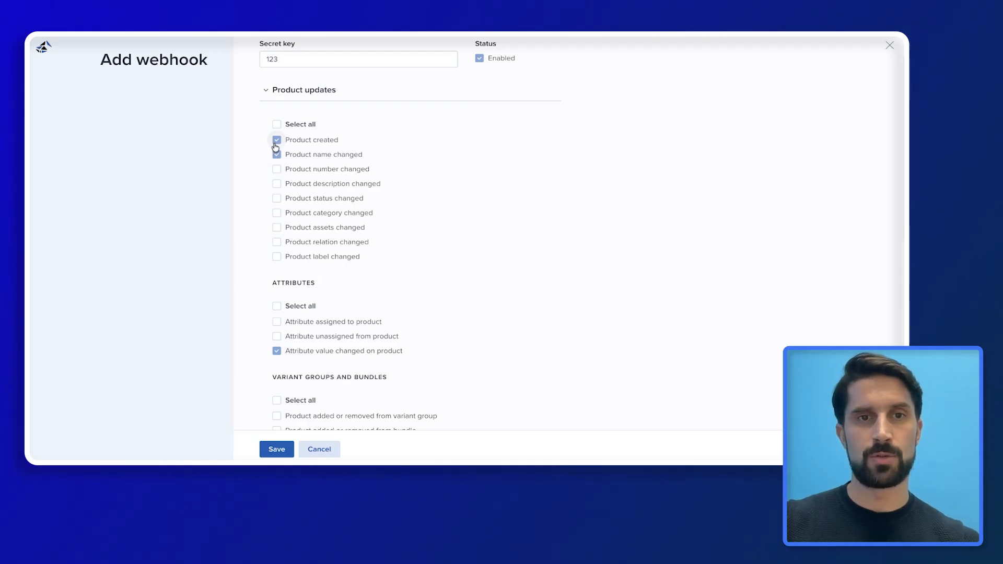
Scroll to the bottom of the form and save the Webhook.site webhook, enabled
scroll(742, 228, "down", 8)
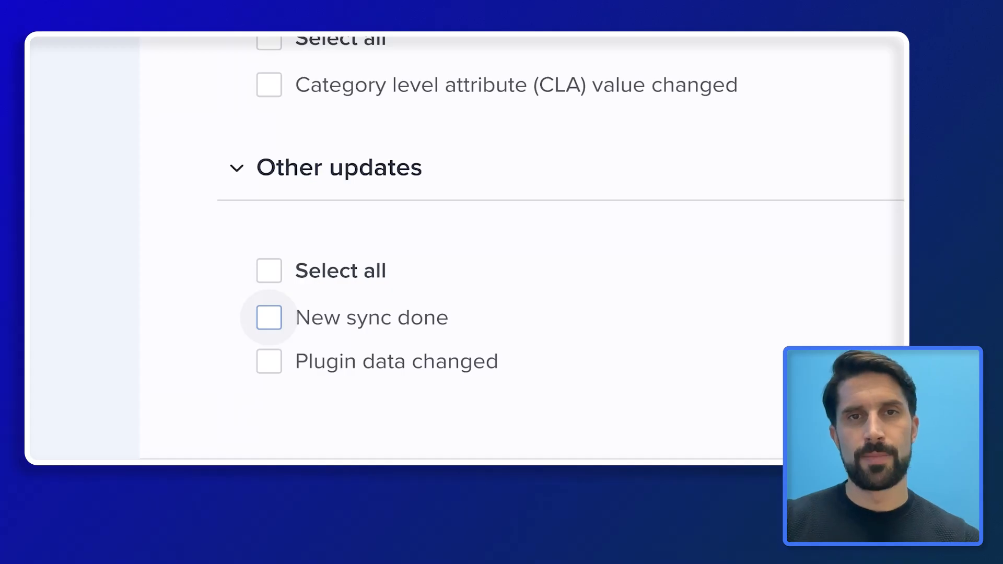
scroll(386, 220, "up", 10)
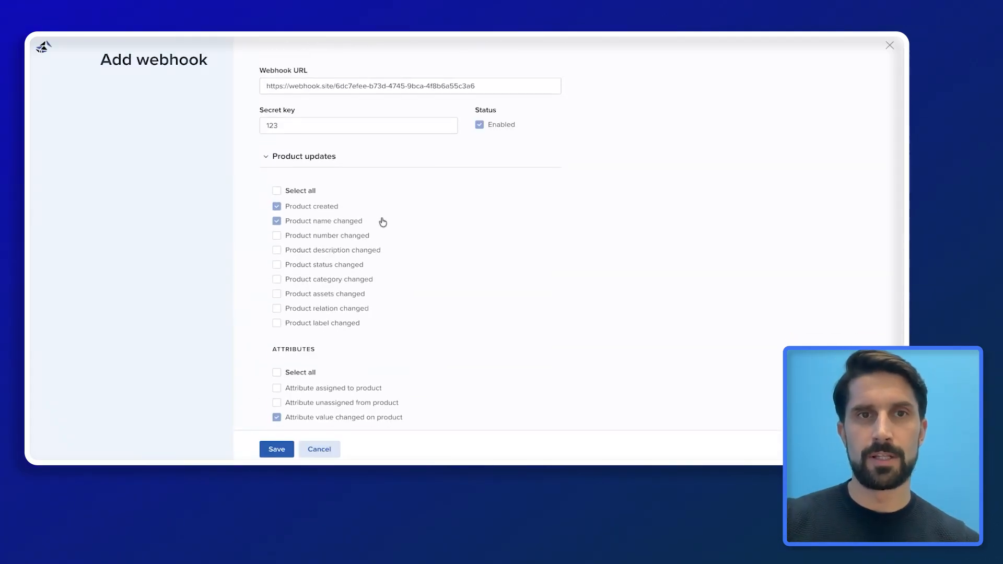
scroll(383, 222, "down", 1)
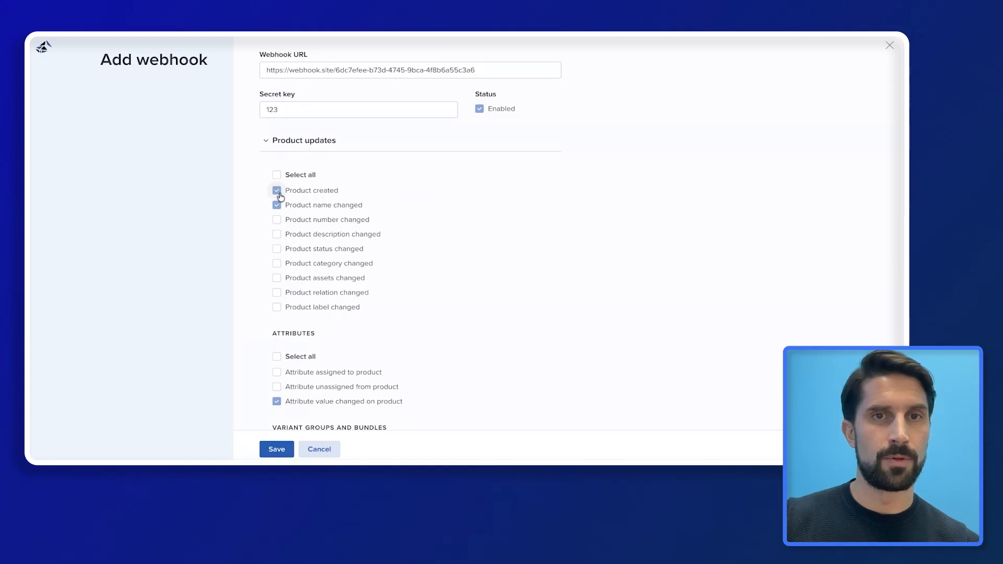
scroll(342, 340, "down", 2)
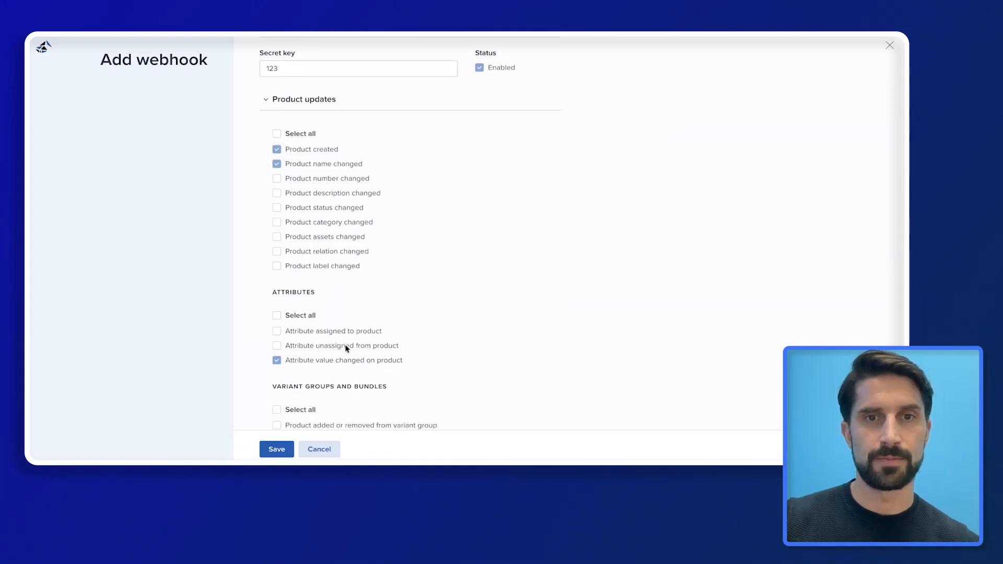
scroll(269, 347, "down", 7)
scroll(267, 349, "down", 1)
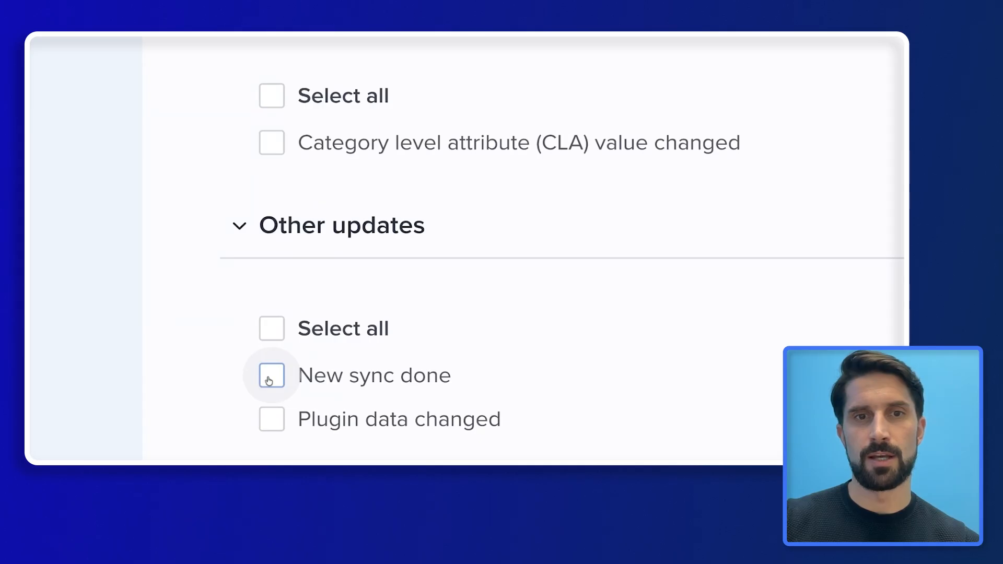
left_click(276, 451)
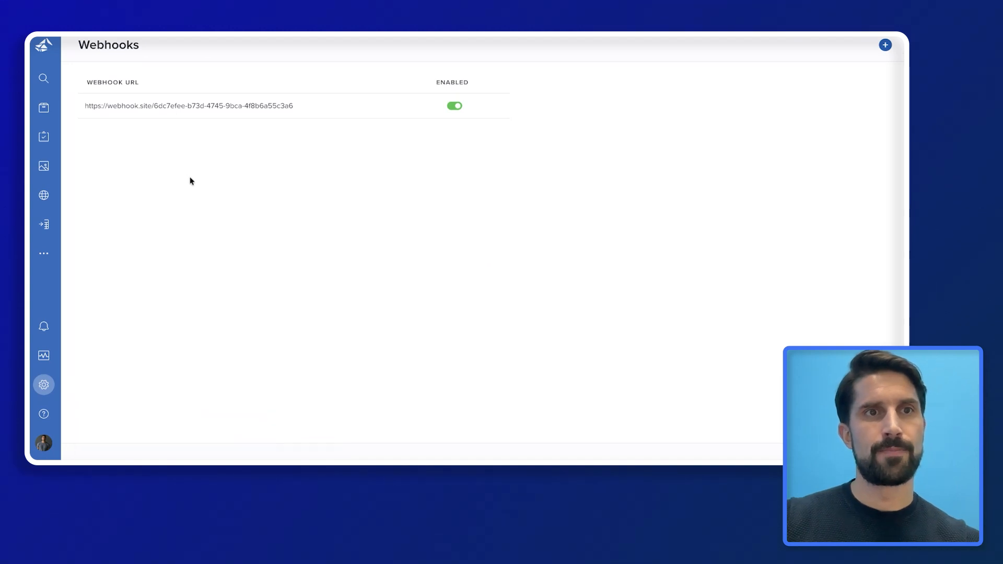
In the Shoes products list, correct the Slate Grey variant's name to 'Stride-X Runner - Slate Gray'
left_click(44, 108)
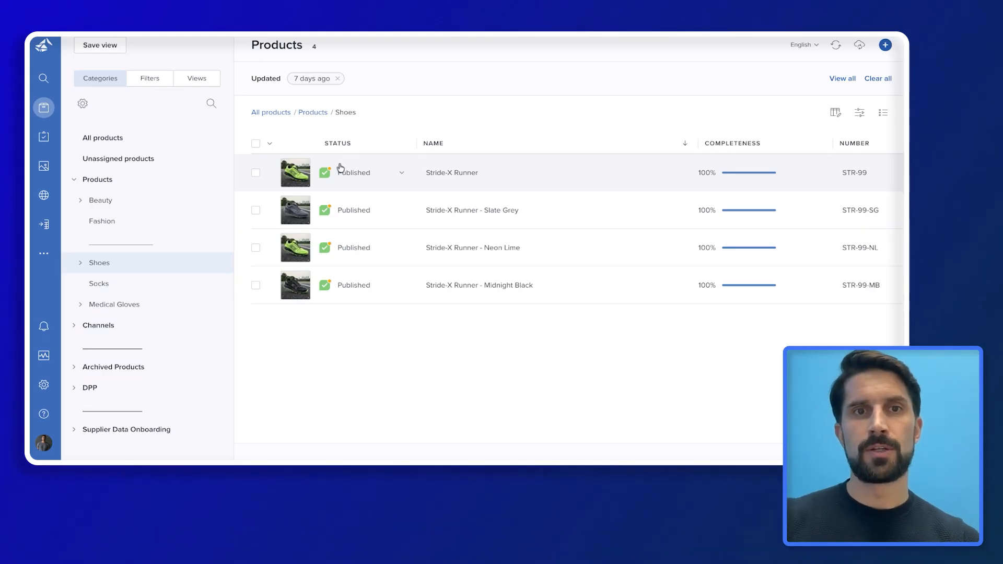
mouse_move(327, 175)
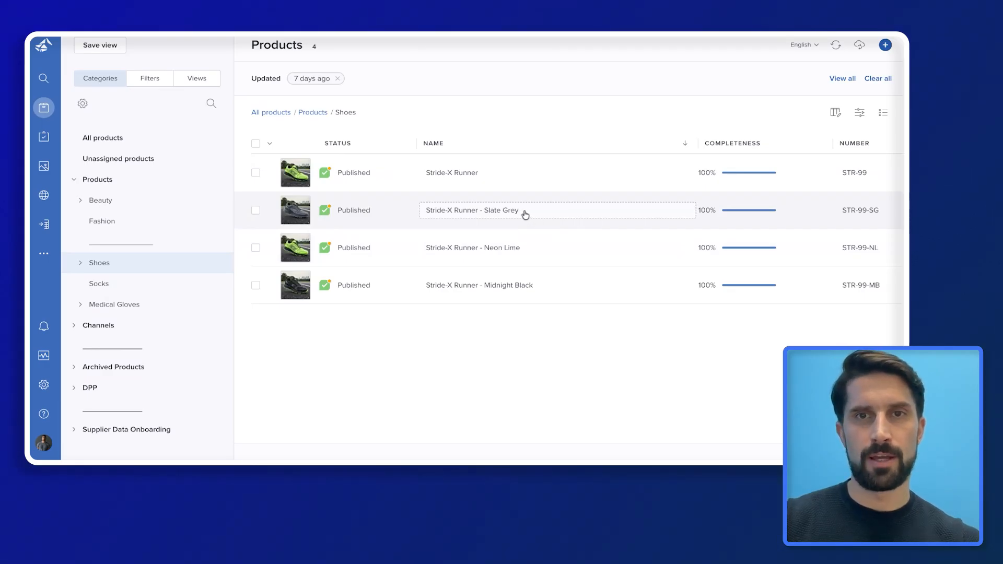
left_click(525, 215)
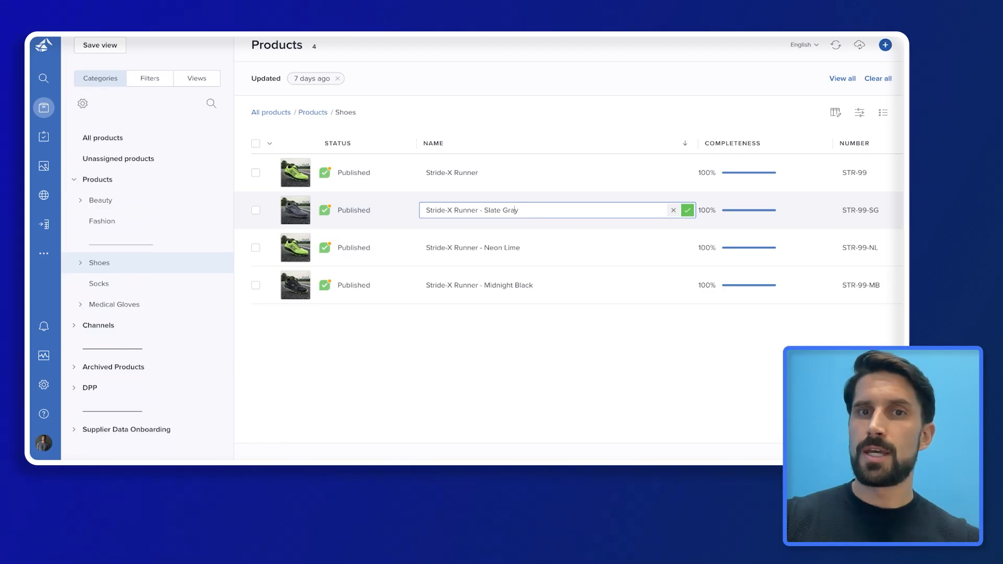
key("Return")
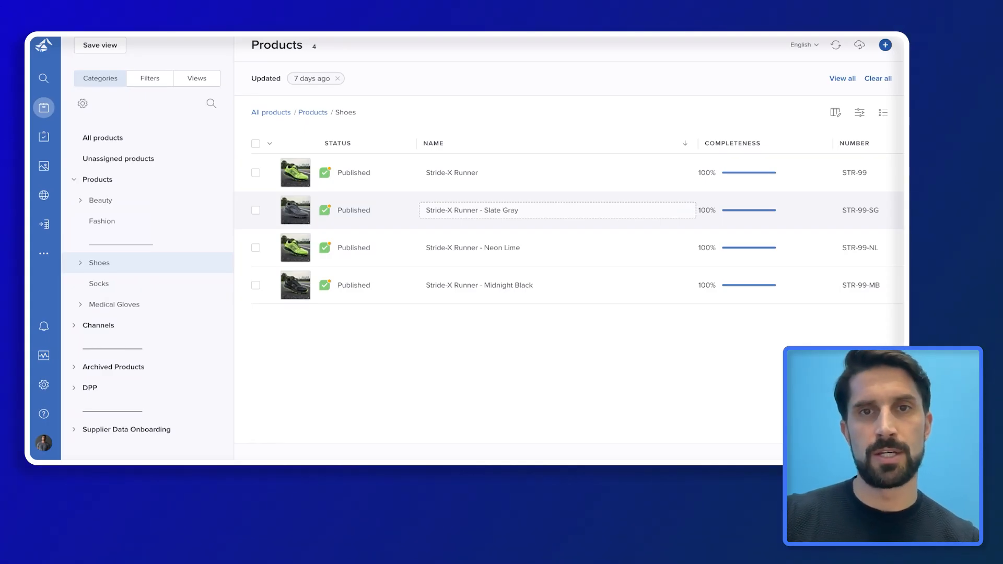
Open the Slate Gray variant's History tab and choose a layout for its entries
left_click(528, 204)
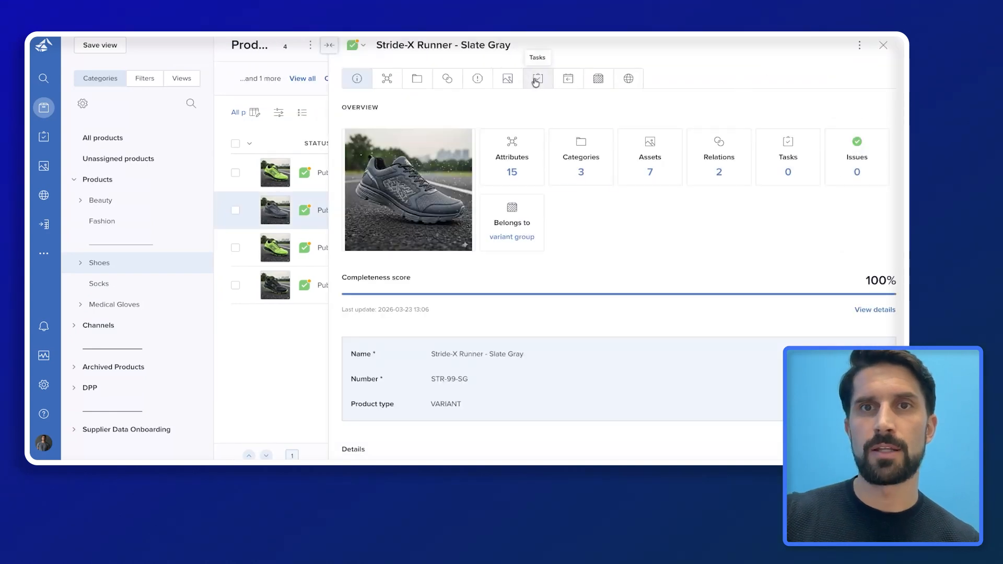
left_click(567, 81)
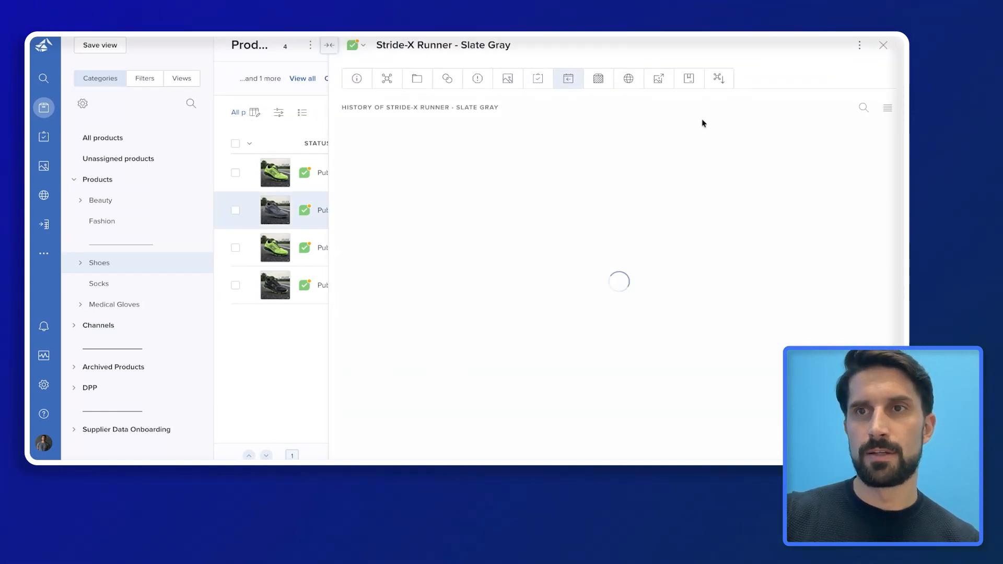
left_click(888, 107)
left_click(822, 151)
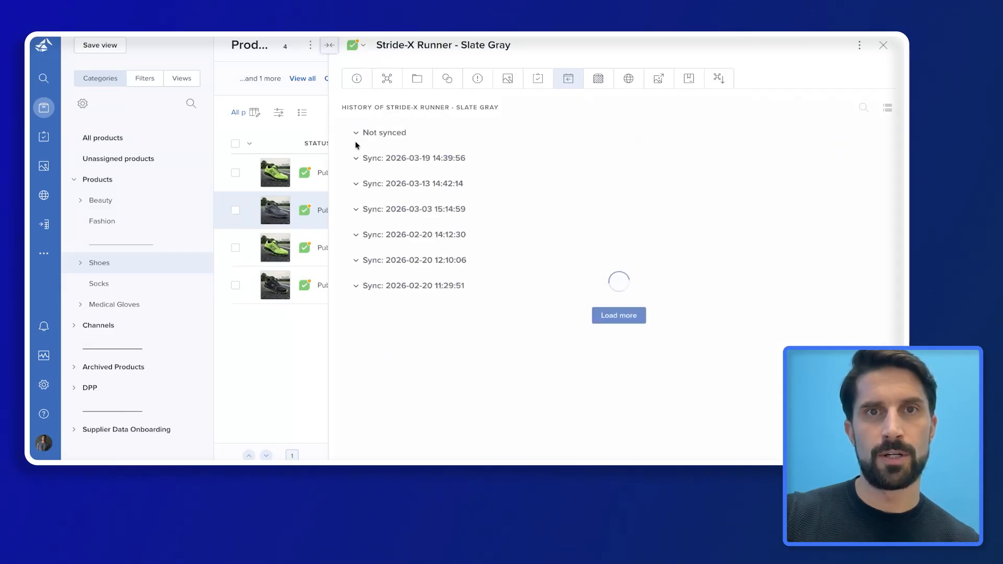
Expand Not synced to review the Grey-to-Gray name change, then close the details panel
left_click(356, 133)
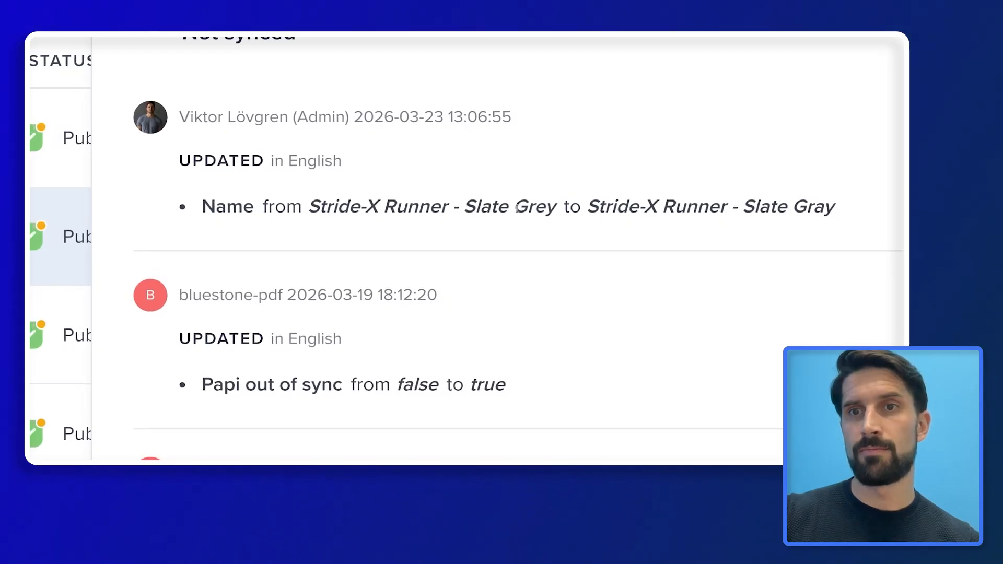
left_click_drag(513, 209, 563, 210)
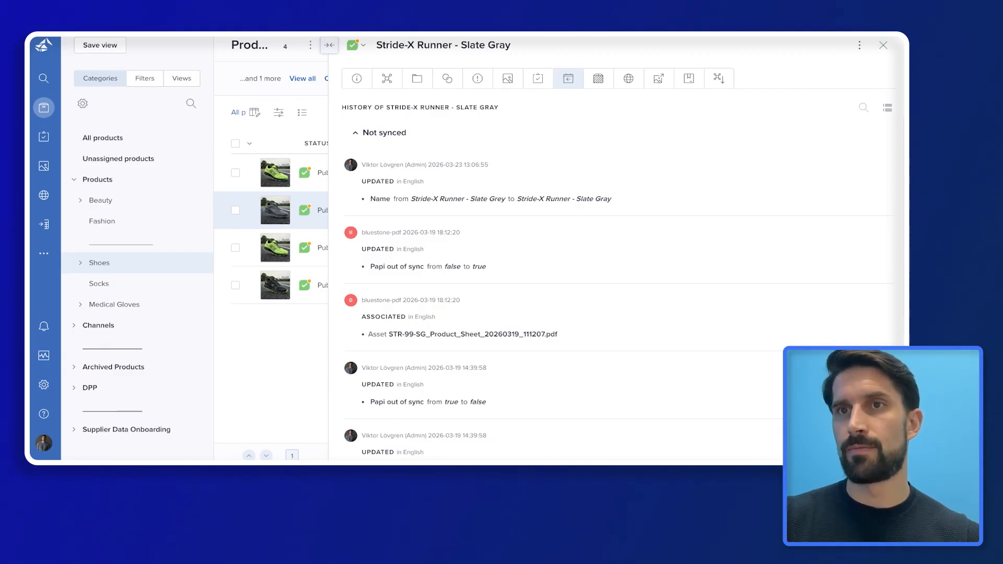
left_click(883, 45)
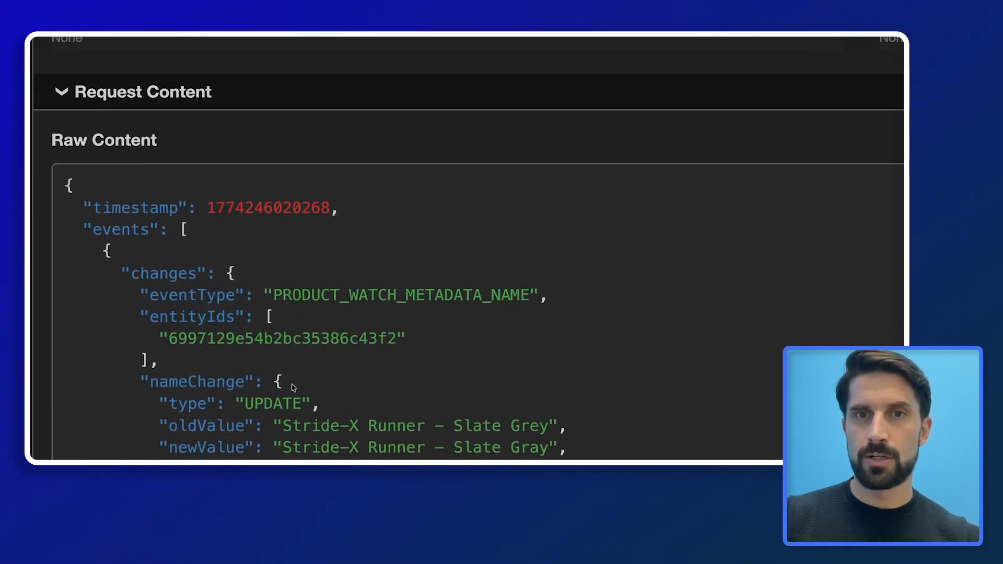
scroll(314, 366, "down", 3)
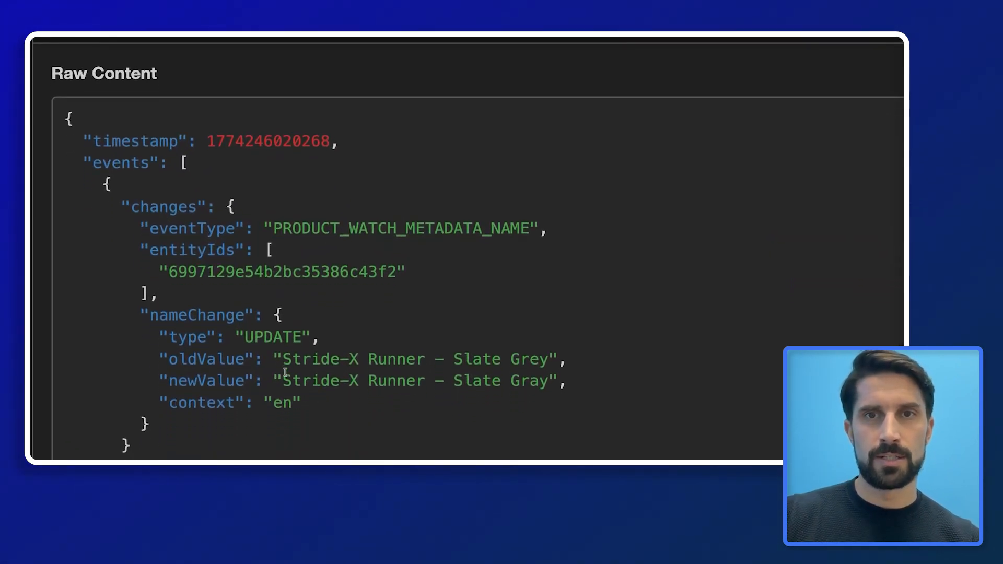
double_click(508, 231)
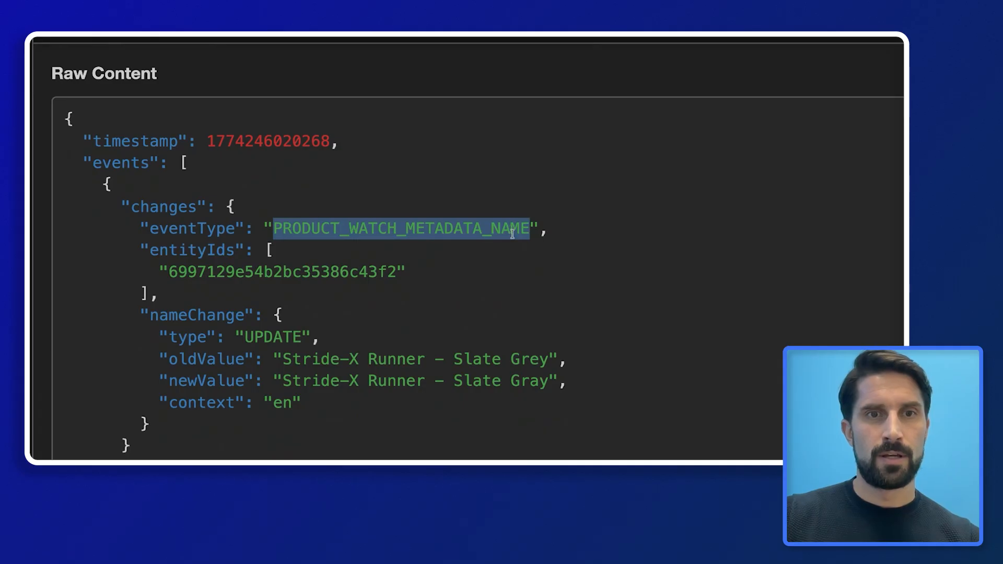
left_click_drag(512, 232, 529, 233)
scroll(198, 329, "down", 2)
left_click_drag(244, 294, 302, 294)
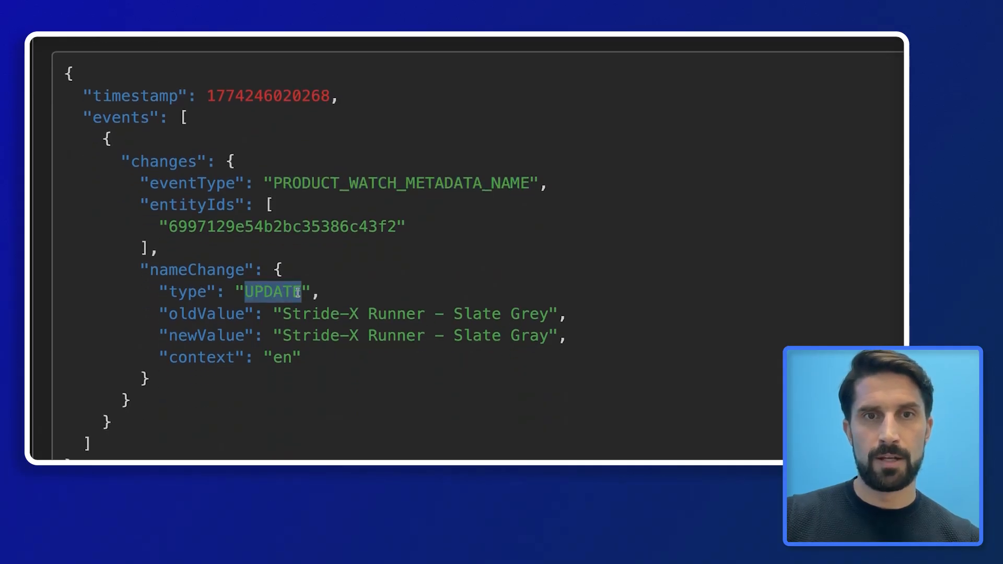
scroll(298, 329, "up", 1)
left_click_drag(579, 320, 173, 321)
left_click_drag(529, 322, 538, 324)
left_click_drag(589, 344, 151, 340)
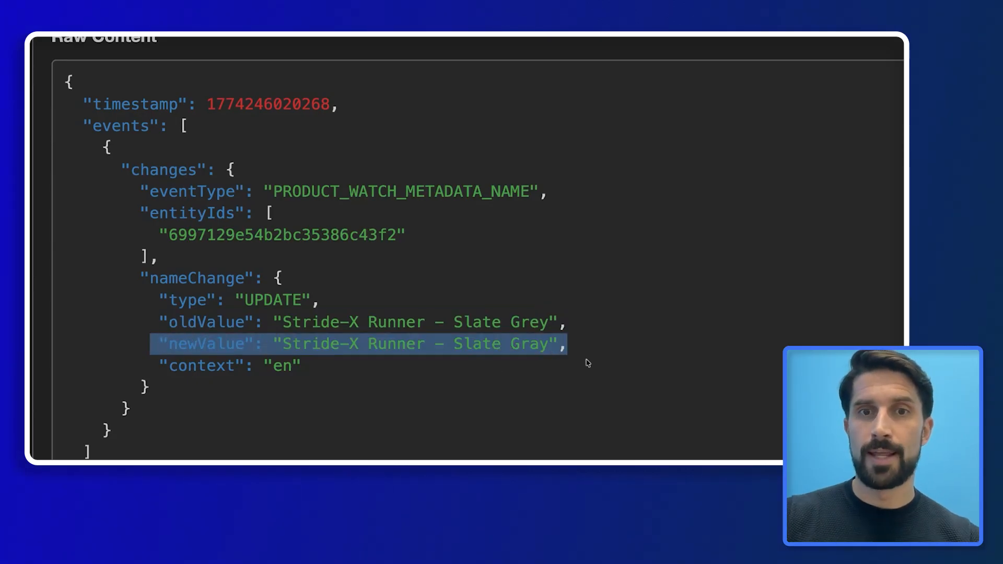
left_click(504, 340)
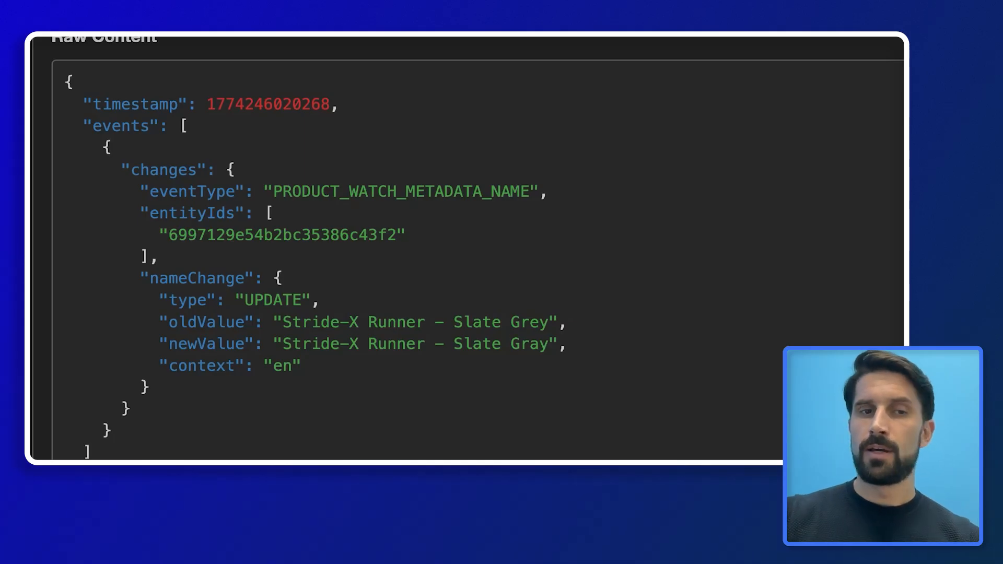
left_click_drag(160, 366, 335, 366)
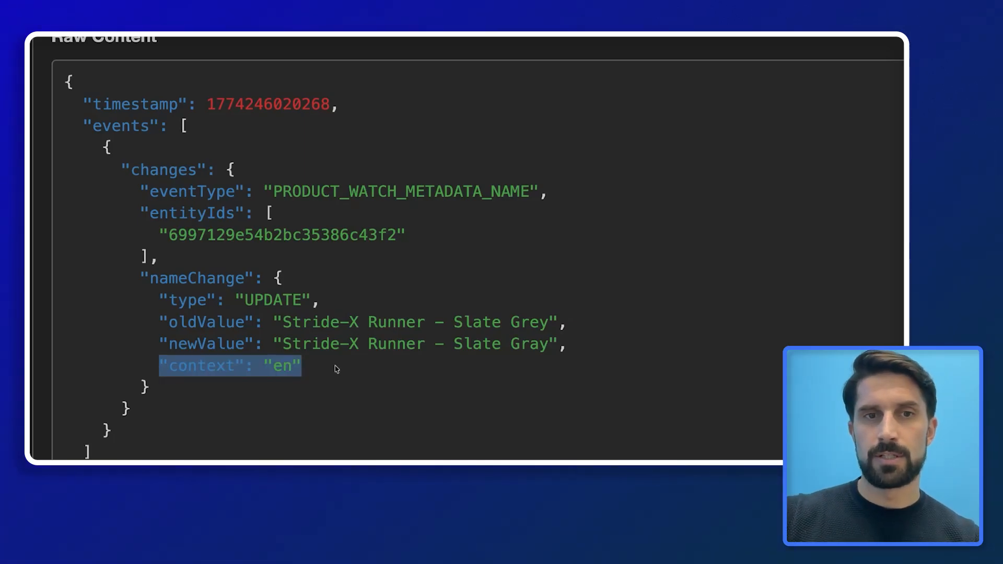
left_click(327, 366)
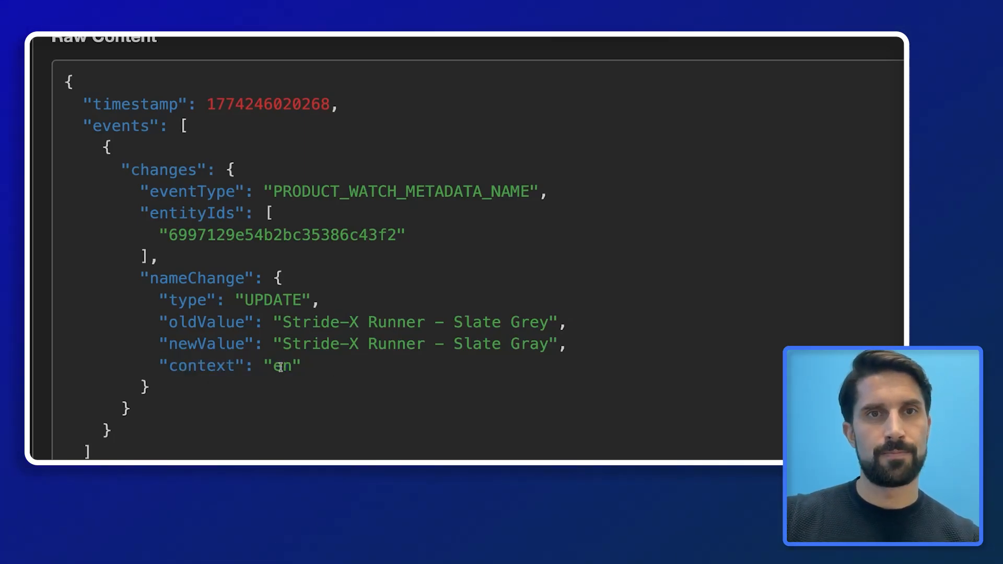
scroll(467, 312, "down", 5)
scroll(465, 318, "down", 1)
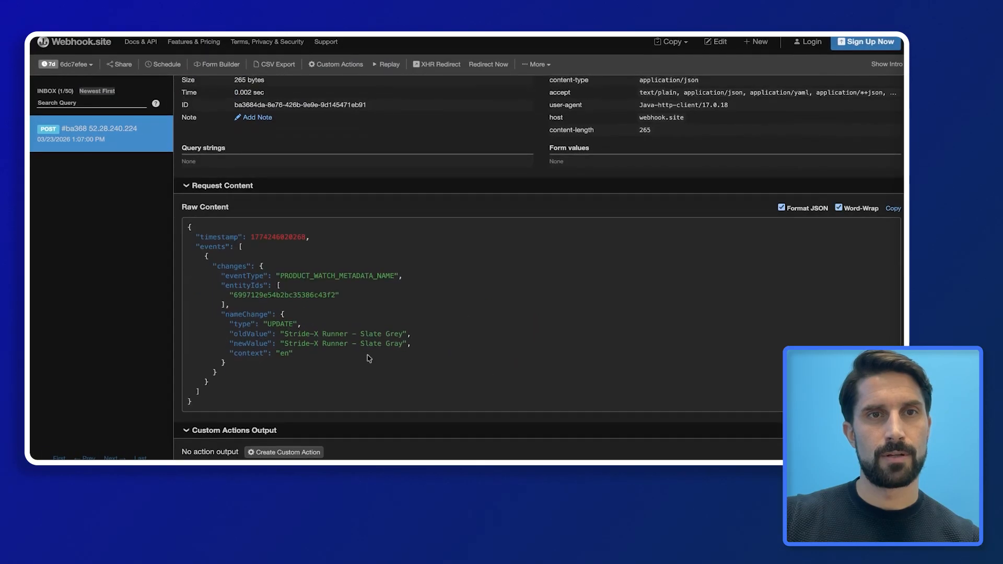
scroll(369, 359, "up", 3)
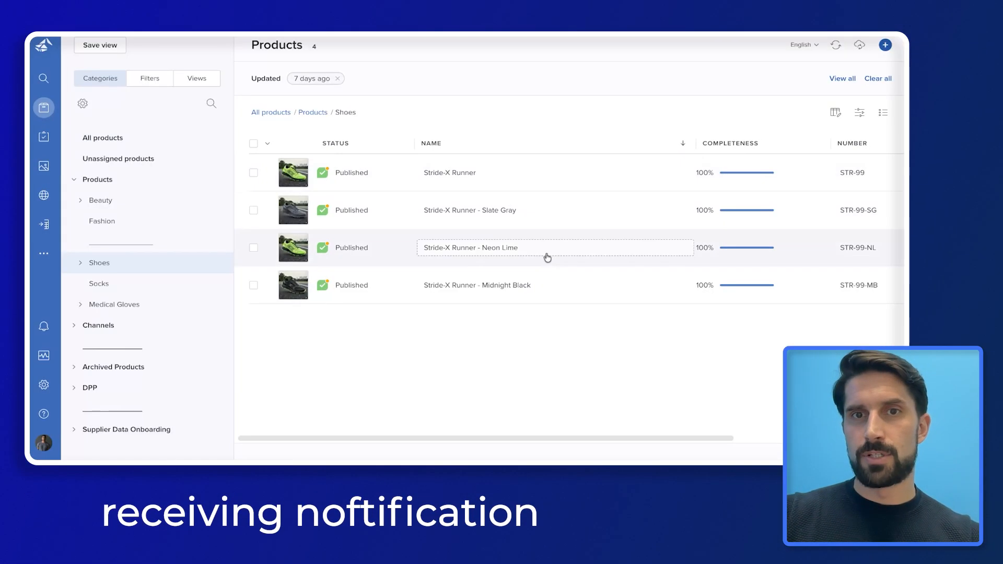
Change the Neon Lime variant's Weight [g] attribute from 300 to 330
left_click(539, 245)
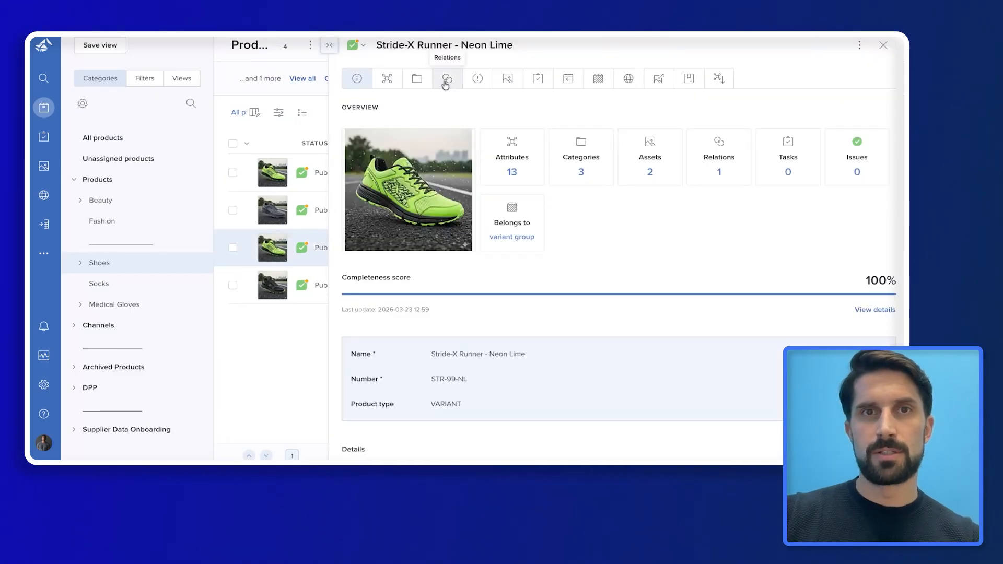
left_click(387, 80)
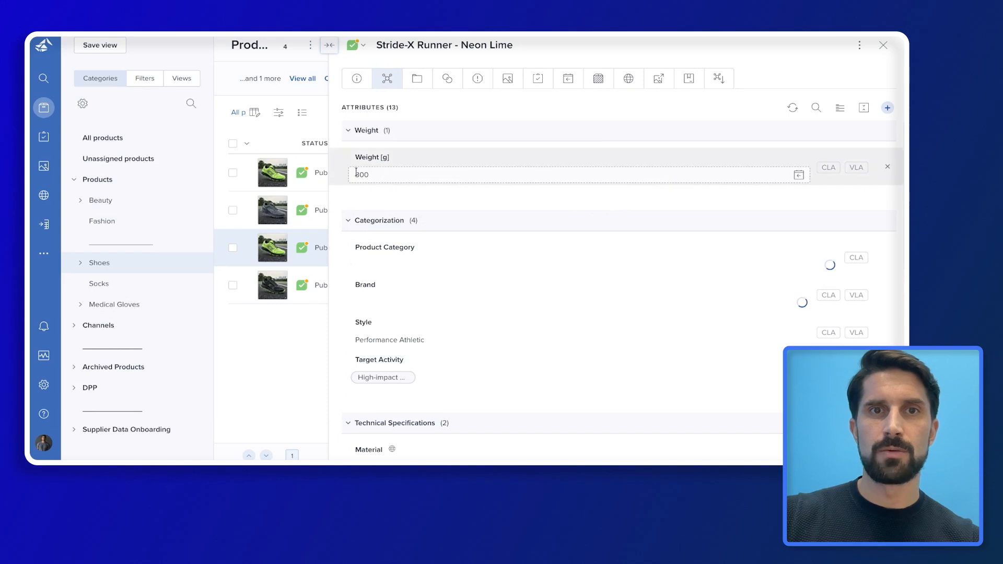
left_click(387, 178)
key("Right")
key("Left")
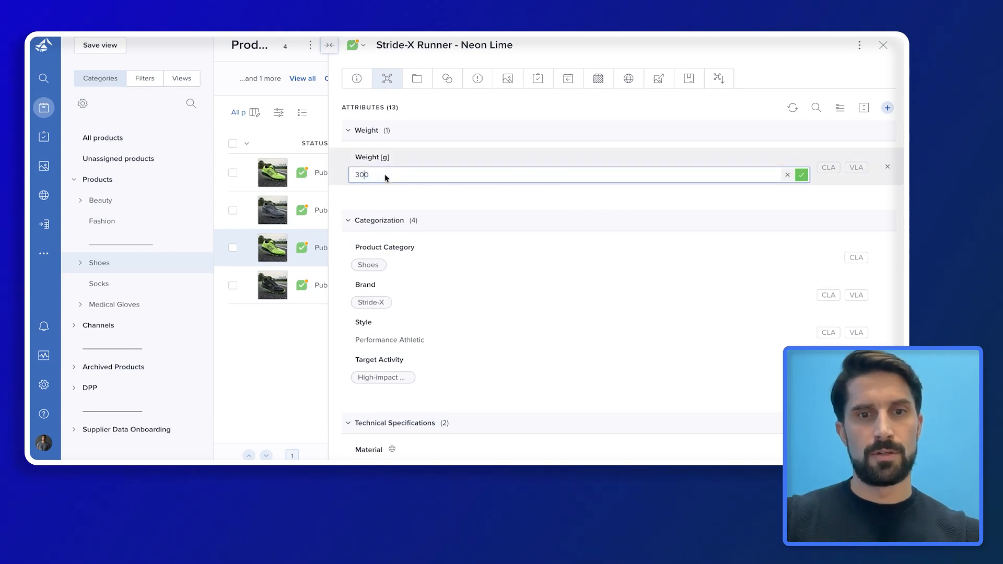
key("Return")
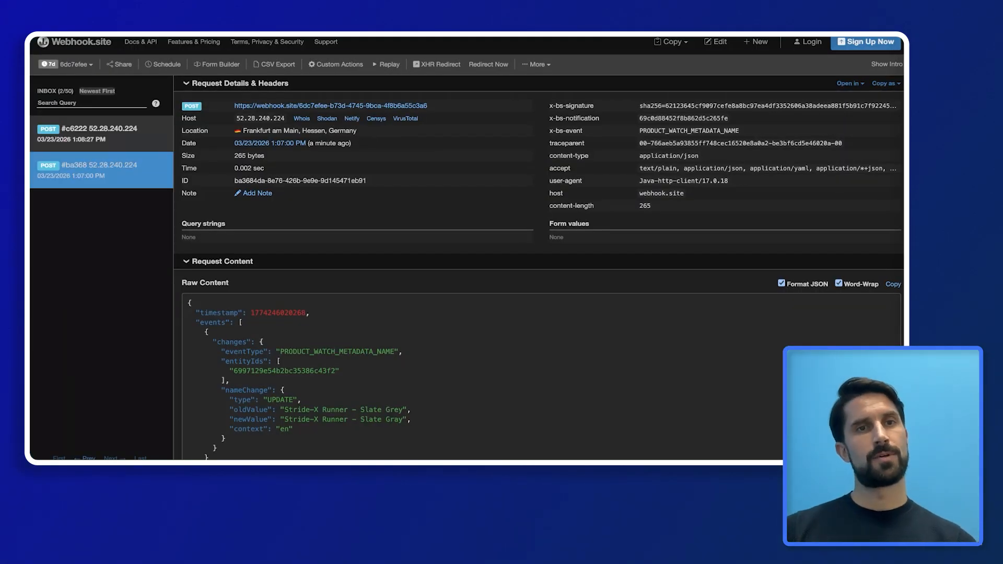
Open the newer request and highlight its ATTRIBUTE_UPDATE_VALUE event type in the raw JSON
left_click(107, 131)
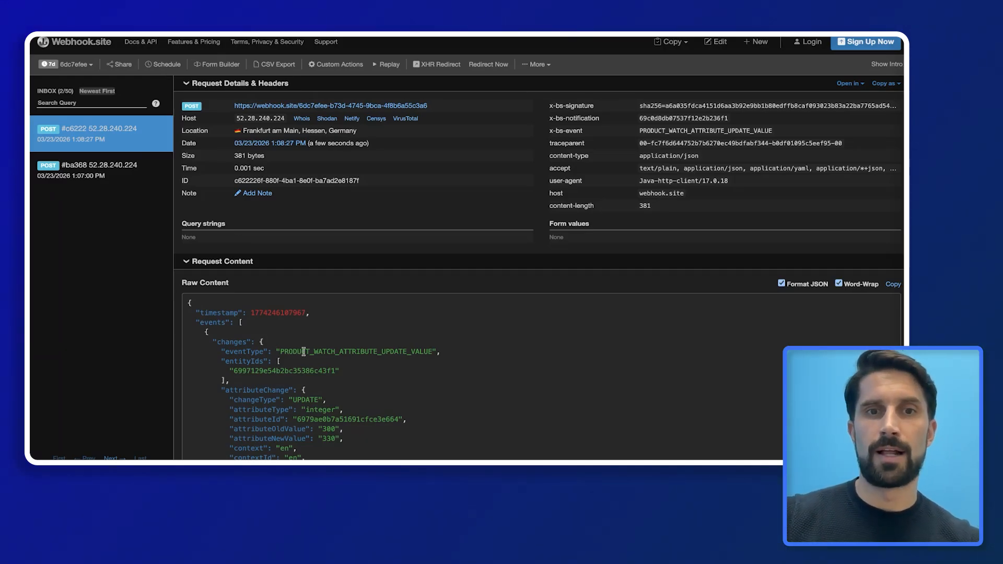
scroll(388, 356, "down", 2)
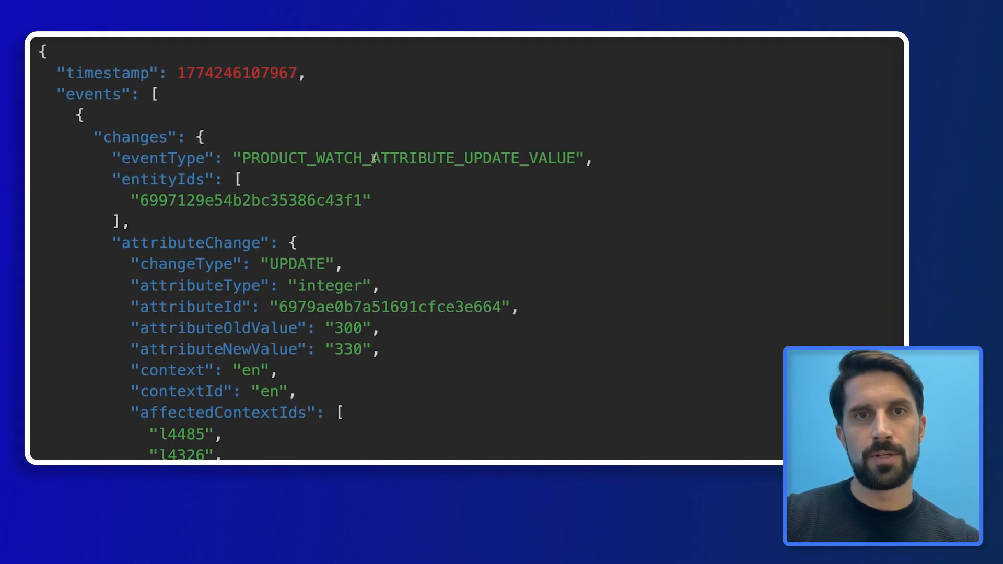
left_click_drag(371, 158, 594, 157)
left_click(529, 159)
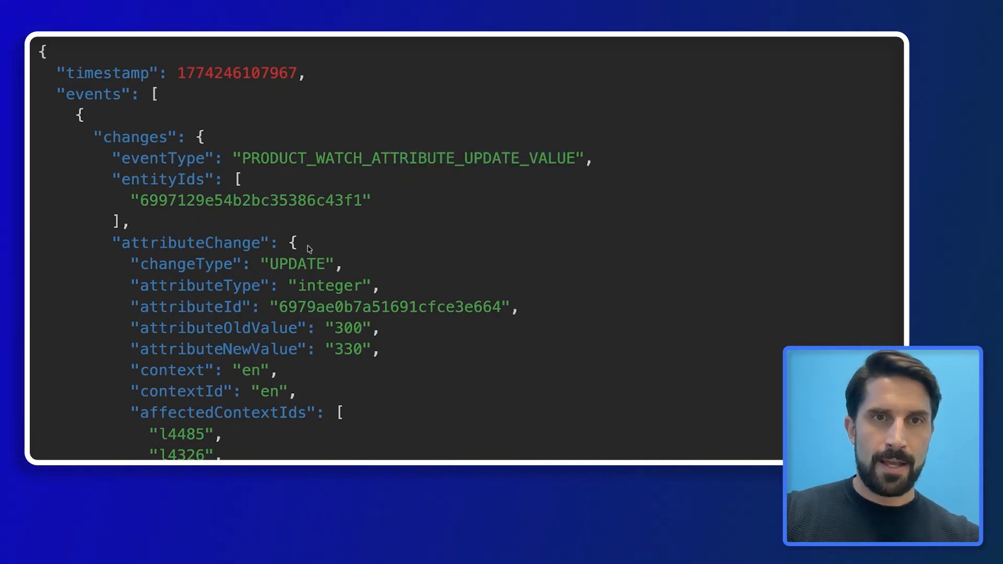
scroll(309, 249, "down", 3)
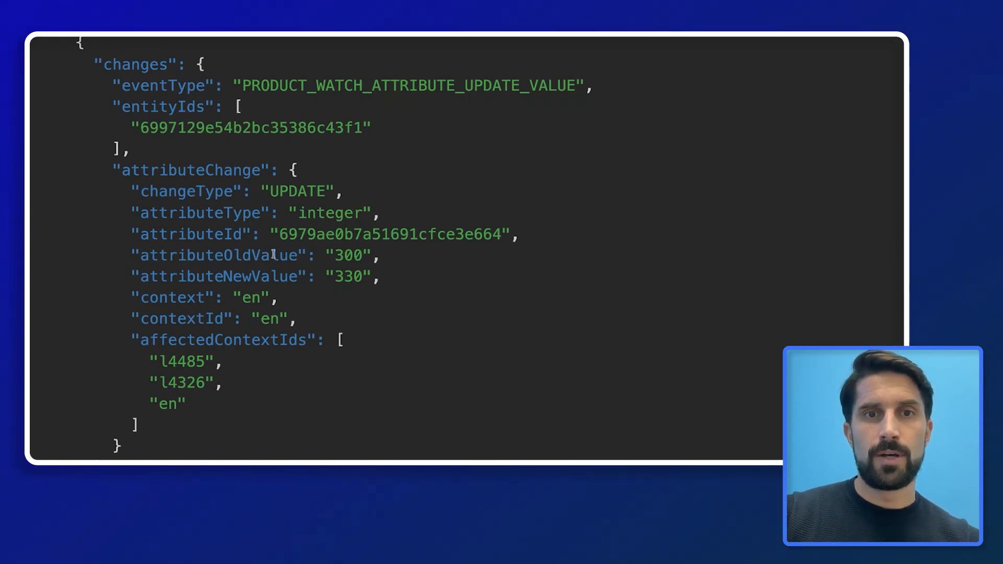
Highlight the old value 300, new value 330, context en, and affected context ids l4485 and l4326
left_click_drag(270, 256, 536, 266)
left_click_drag(394, 279, 331, 299)
left_click(165, 281)
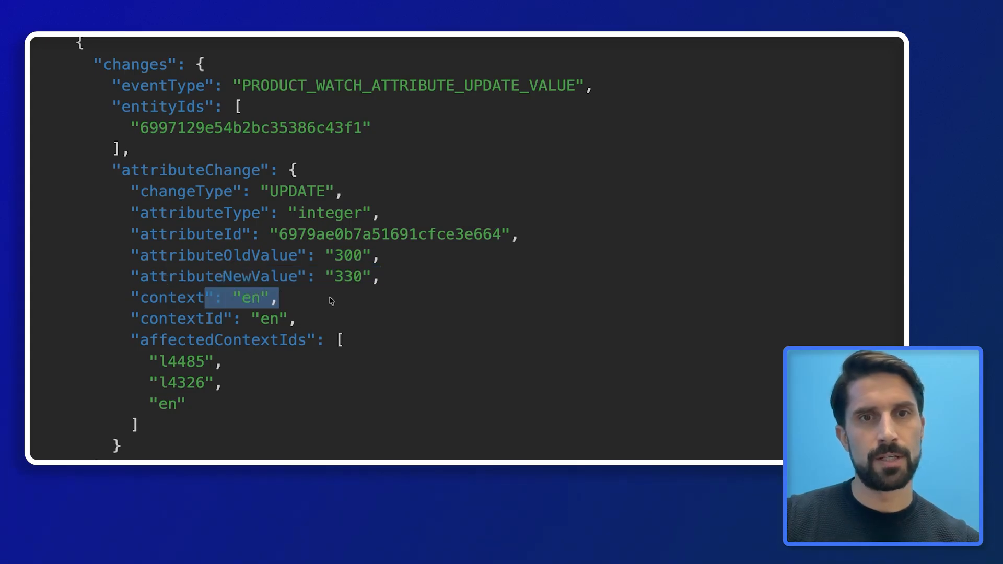
left_click(331, 301)
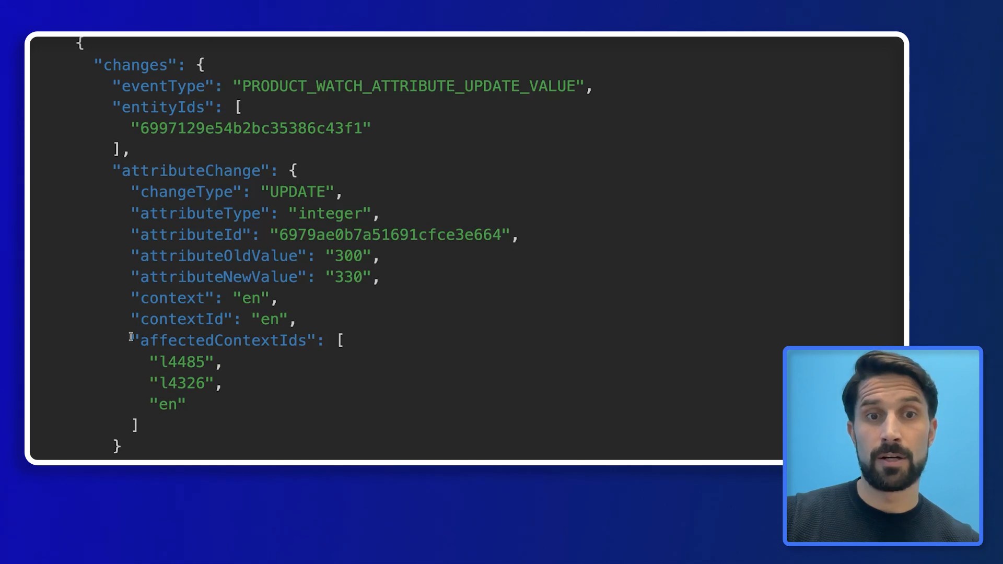
left_click_drag(131, 337, 269, 390)
left_click(270, 388)
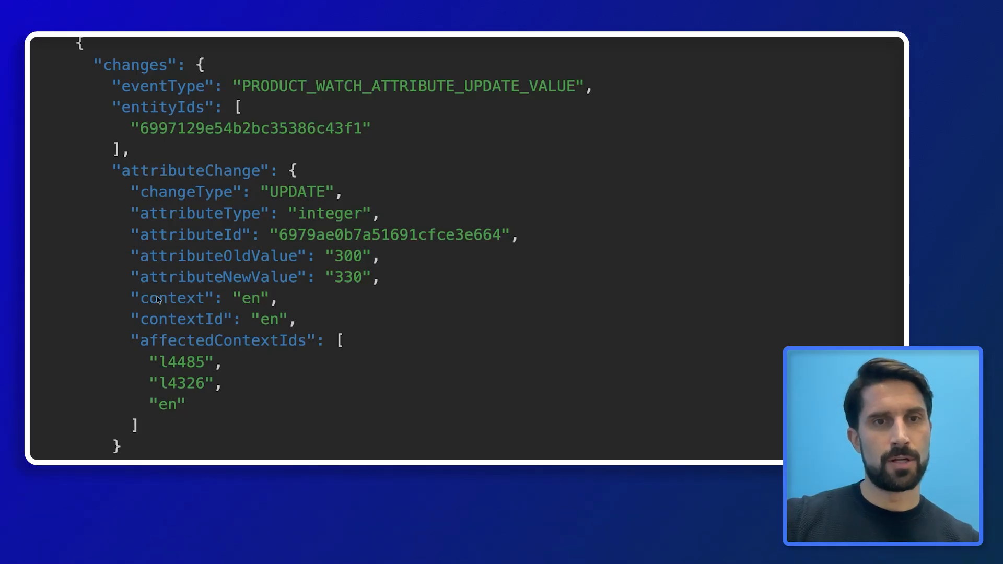
scroll(148, 364, "up", 1)
left_click_drag(150, 367, 253, 391)
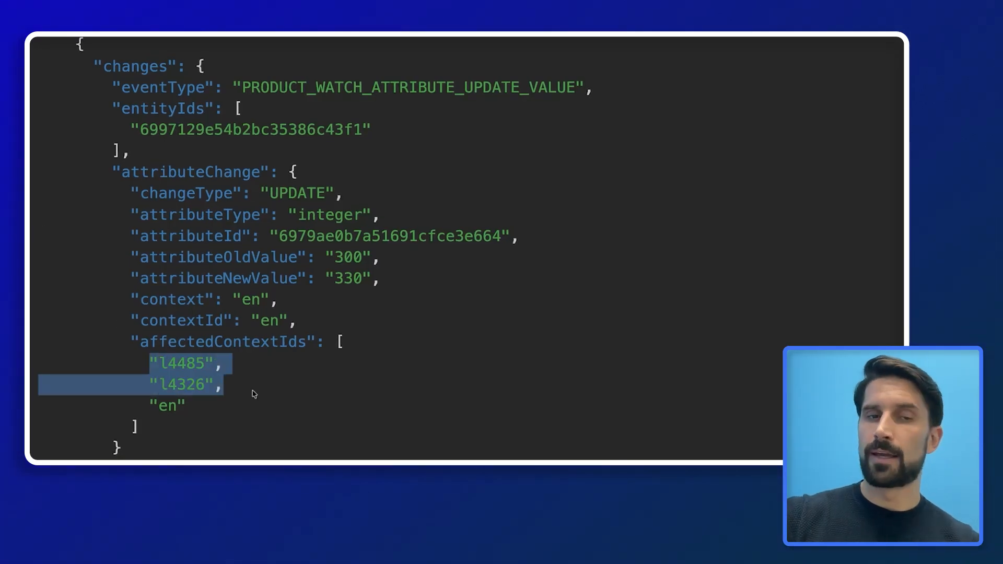
left_click(252, 387)
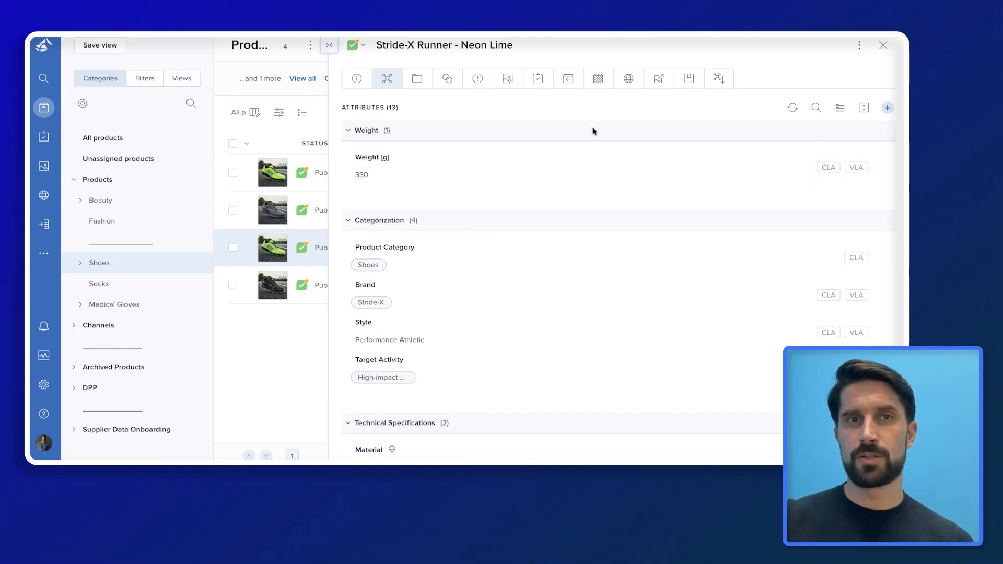
Open the Stride-X Runner - Neon Lime detail panel, then close it to see the Shoes list
scroll(593, 131, "down", 1)
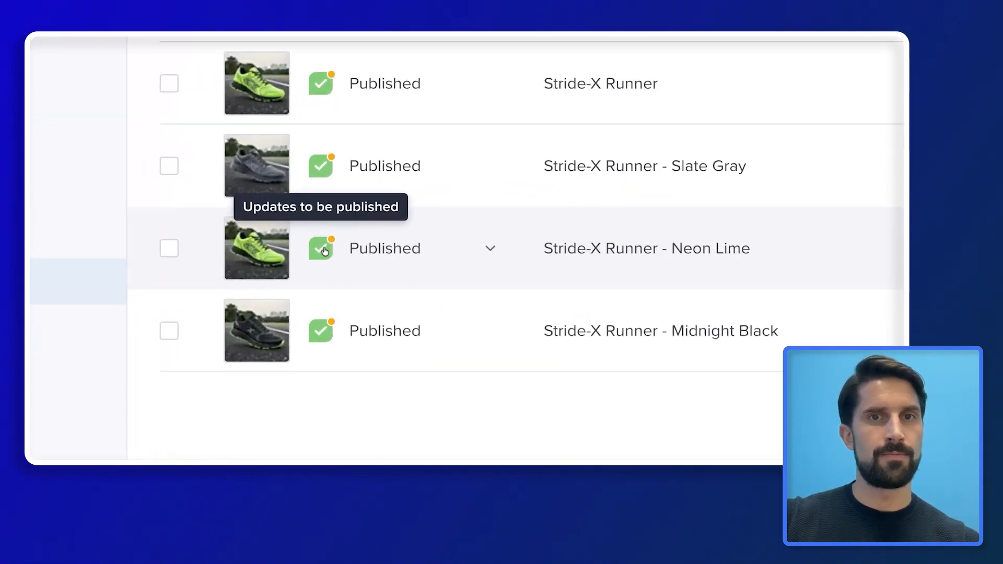
left_click(325, 249)
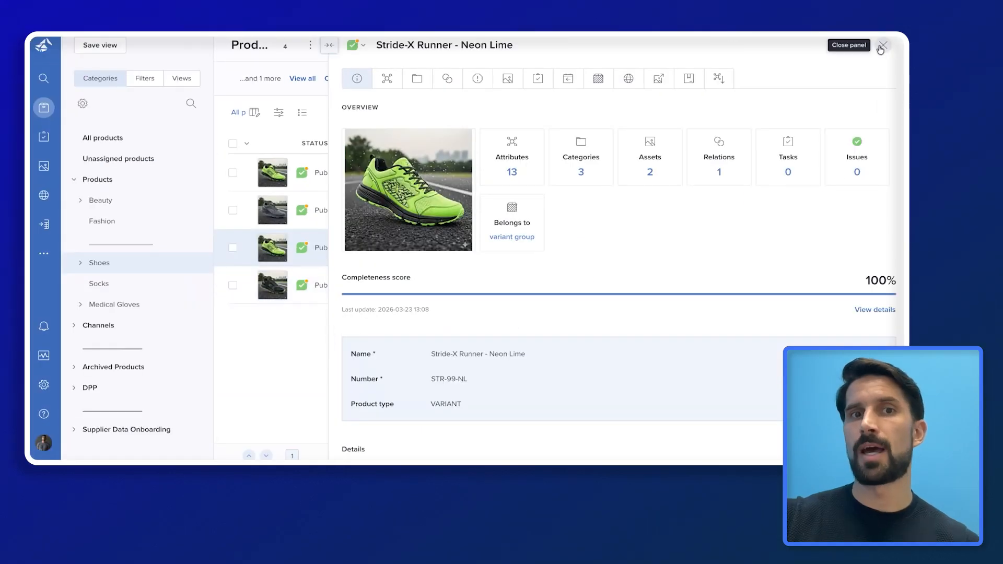
left_click(882, 46)
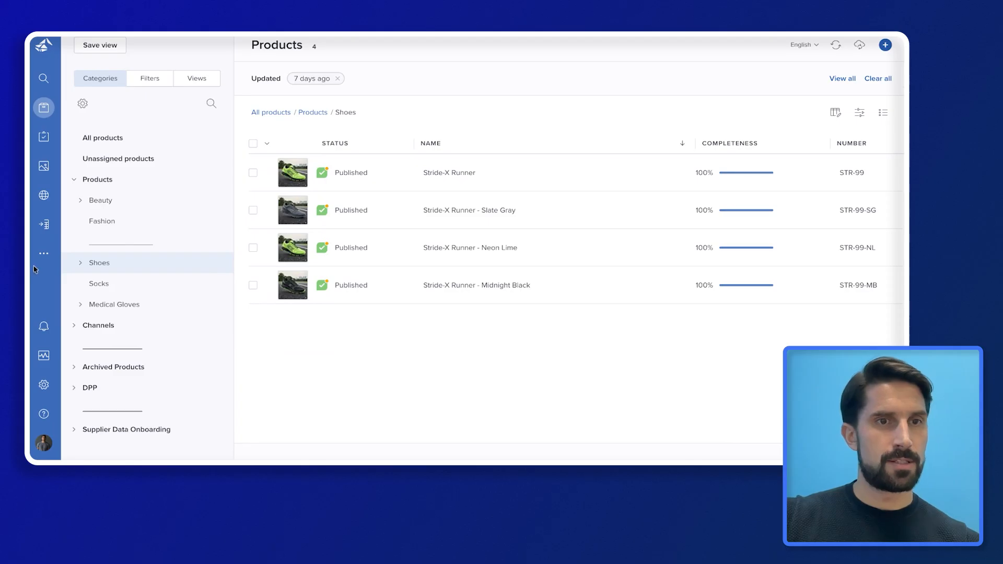
Start another webhook with the webhook.site URL pasted and a secret key entered
left_click(44, 386)
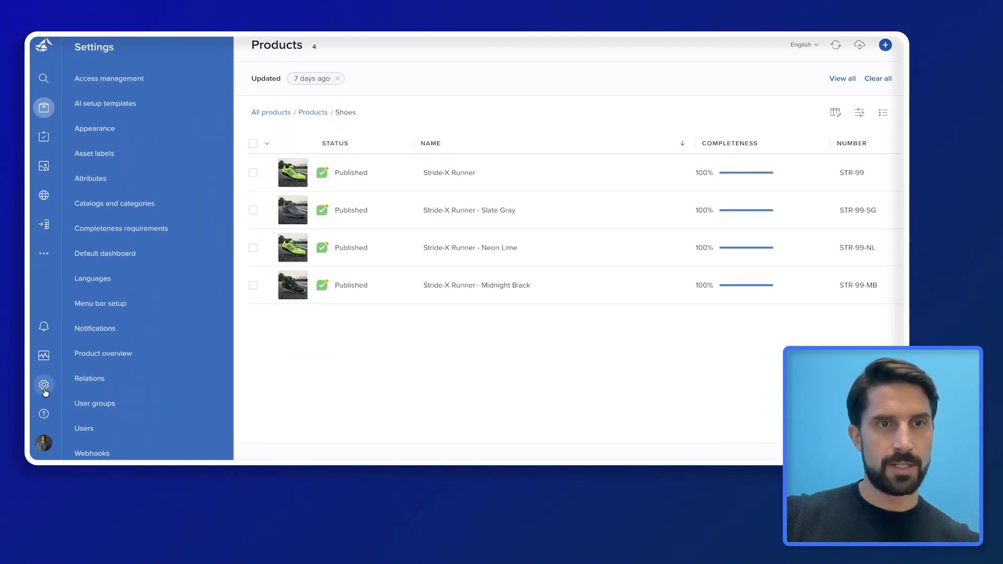
left_click(99, 452)
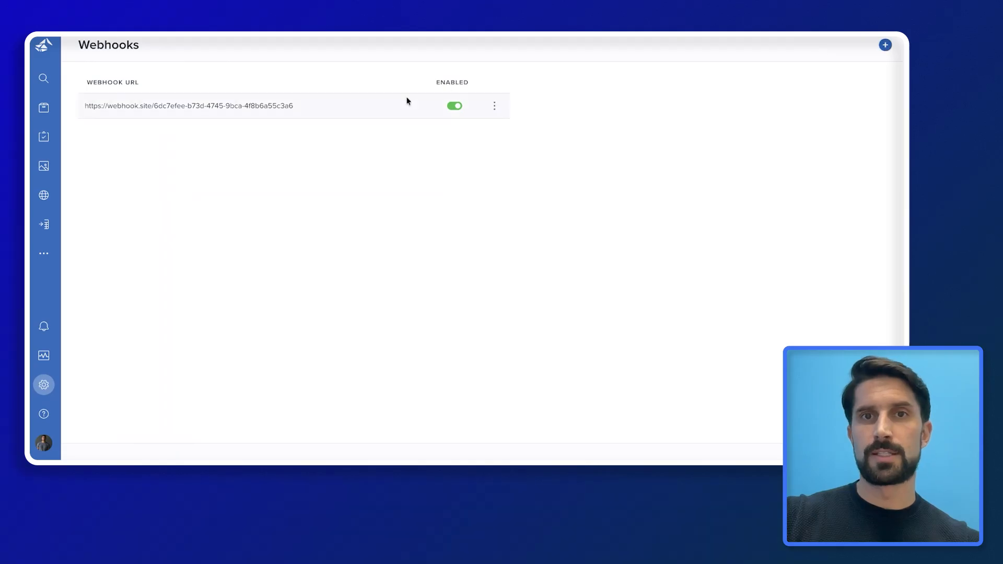
left_click(886, 46)
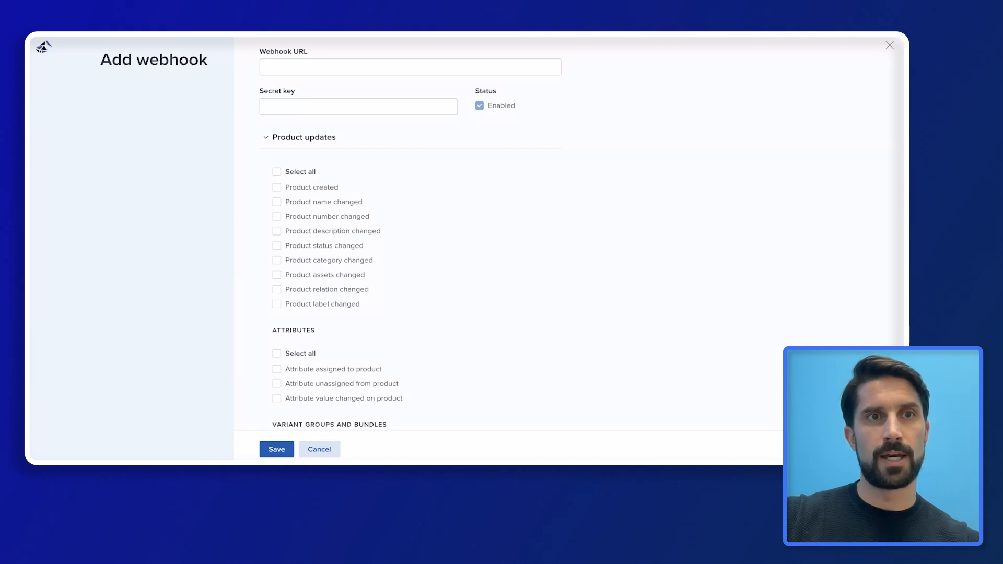
scroll(381, 112, "up", 1)
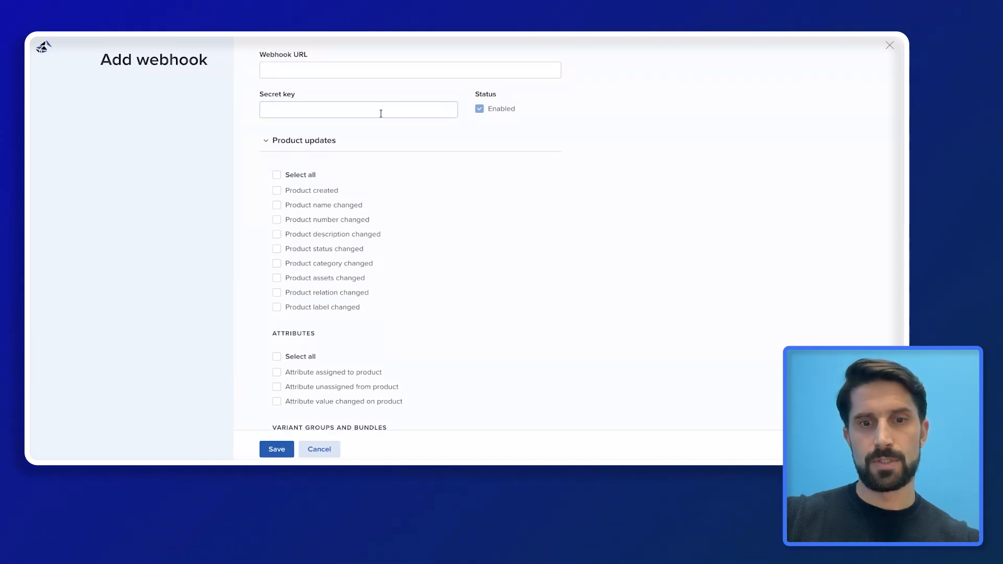
left_click(363, 70)
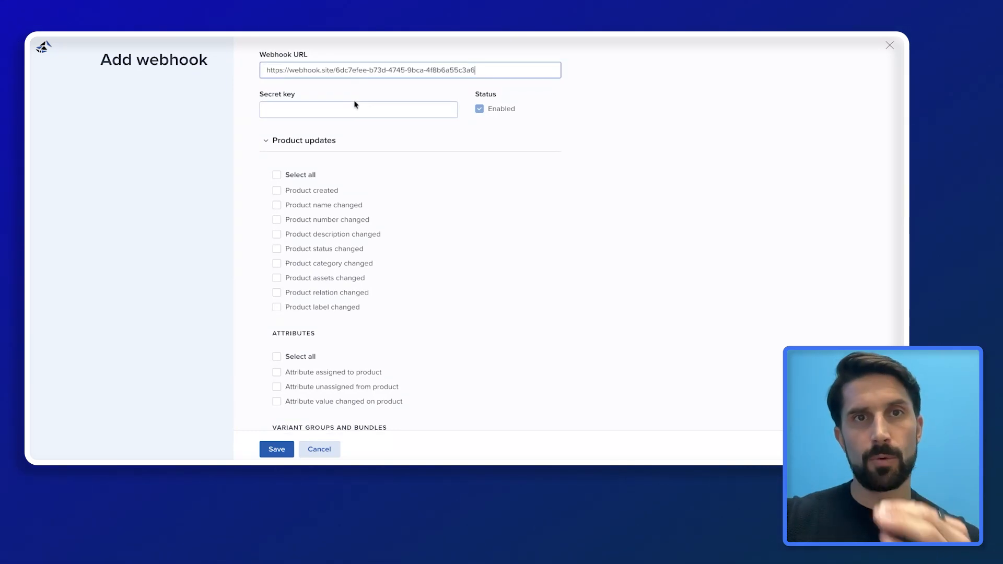
left_click(371, 110)
type("123")
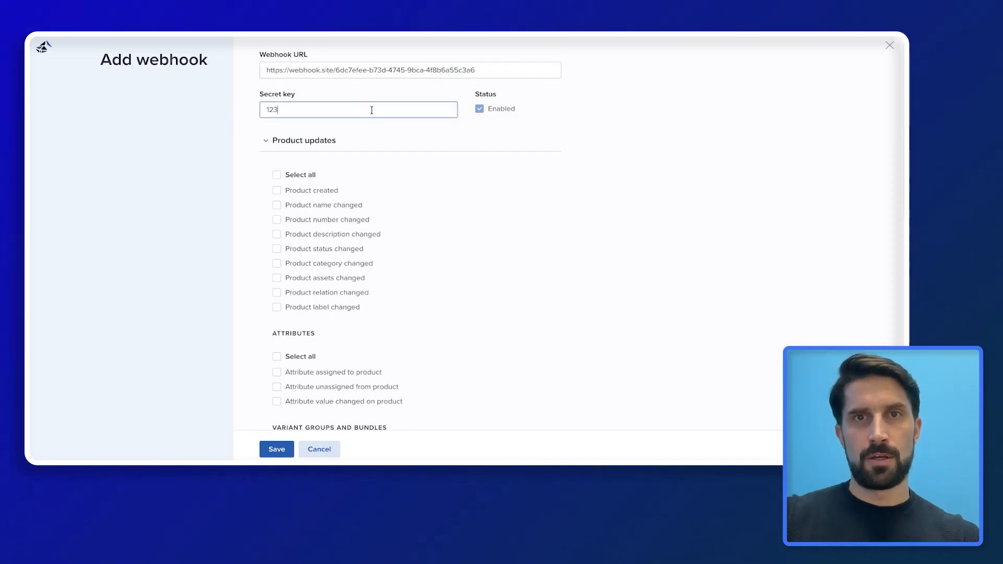
left_click(771, 162)
Subscribe the webhook to New sync done under Other updates and save it
scroll(589, 234, "down", 12)
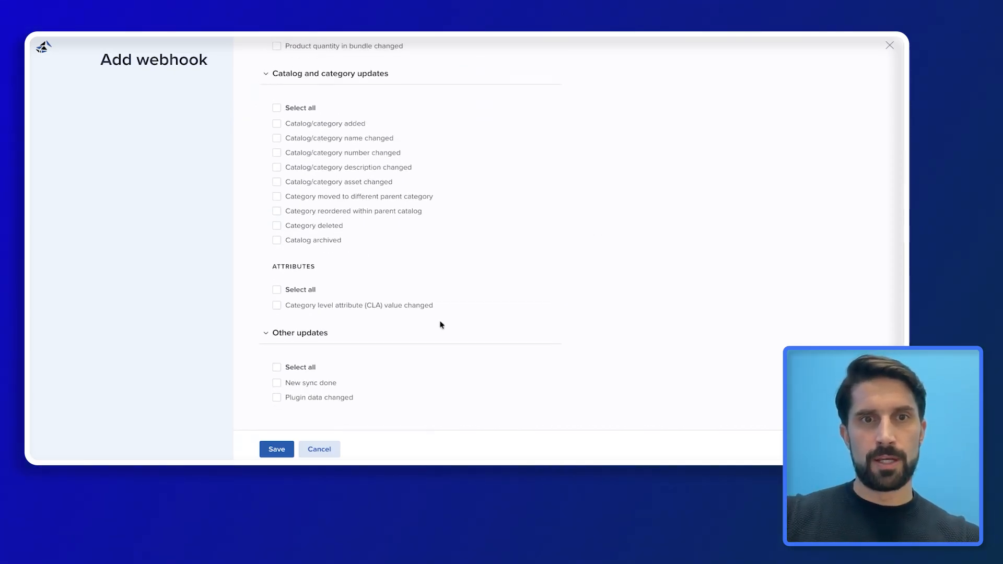
left_click(277, 384)
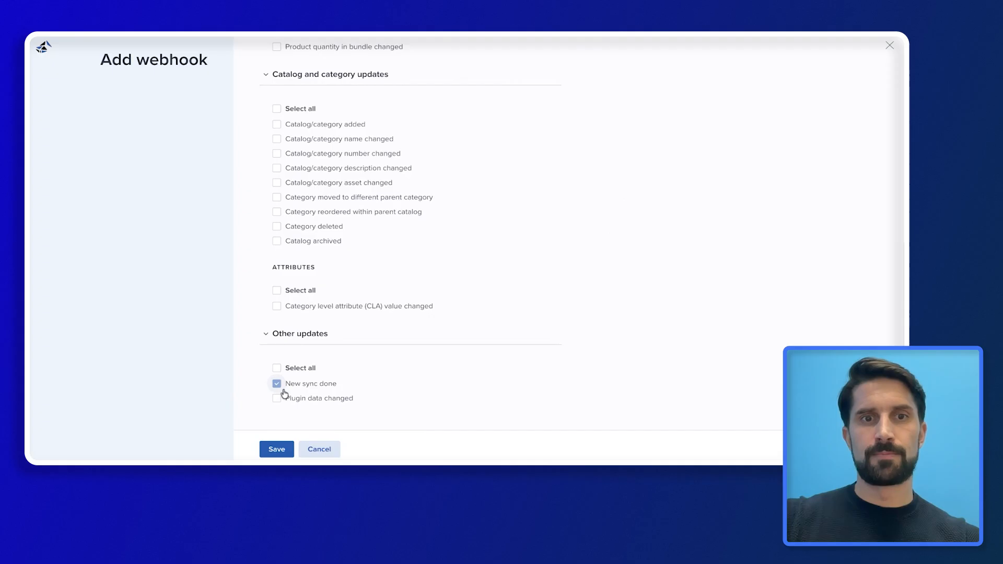
left_click(277, 451)
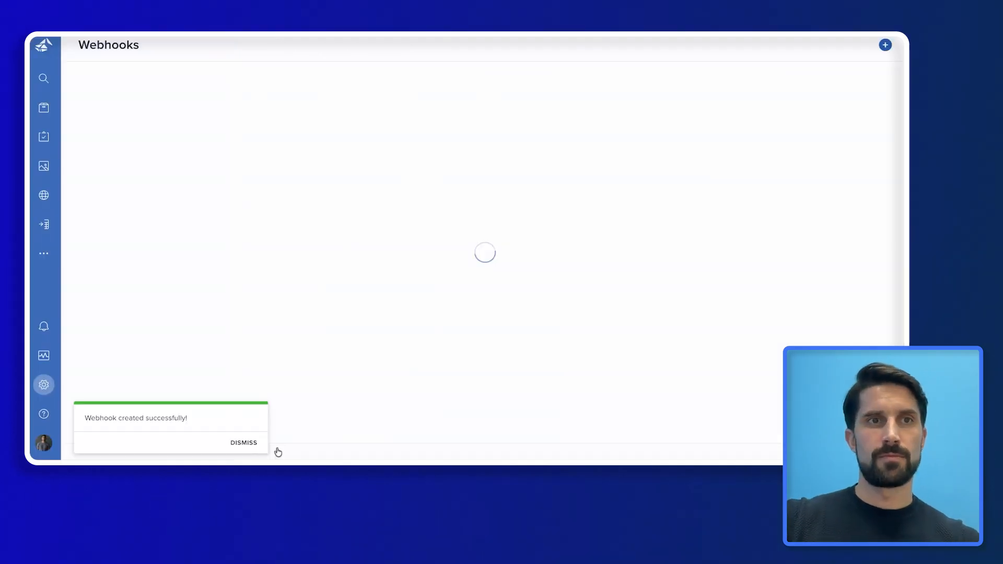
Select all four Stride-X Runner products in the list, sync them in the English context, and dismiss the notification
left_click(46, 108)
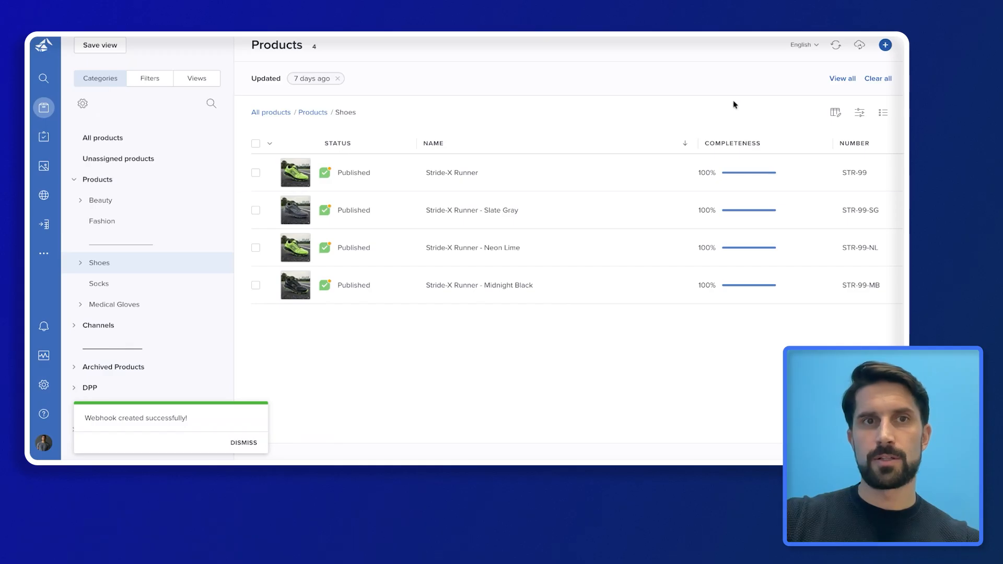
left_click(256, 143)
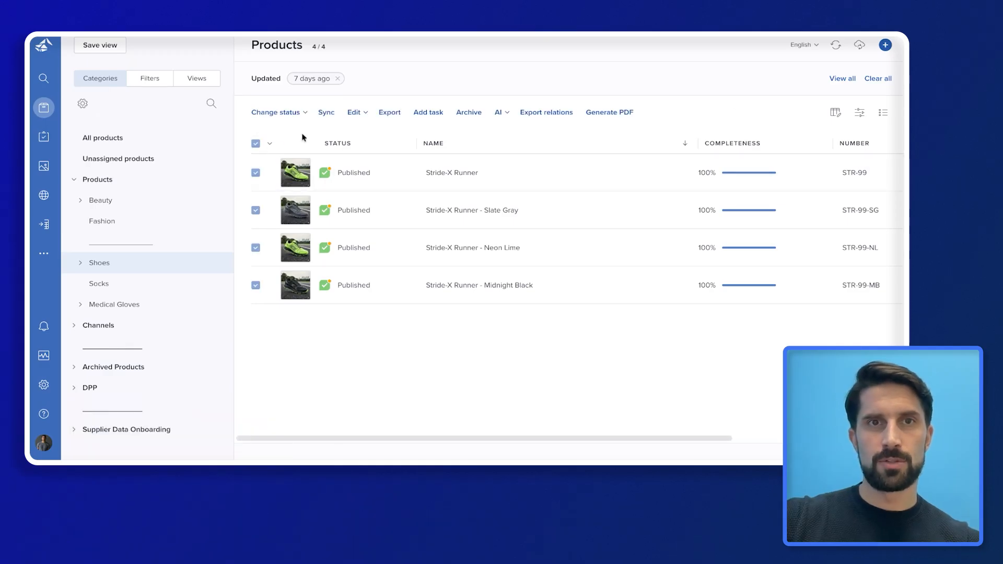
left_click(327, 112)
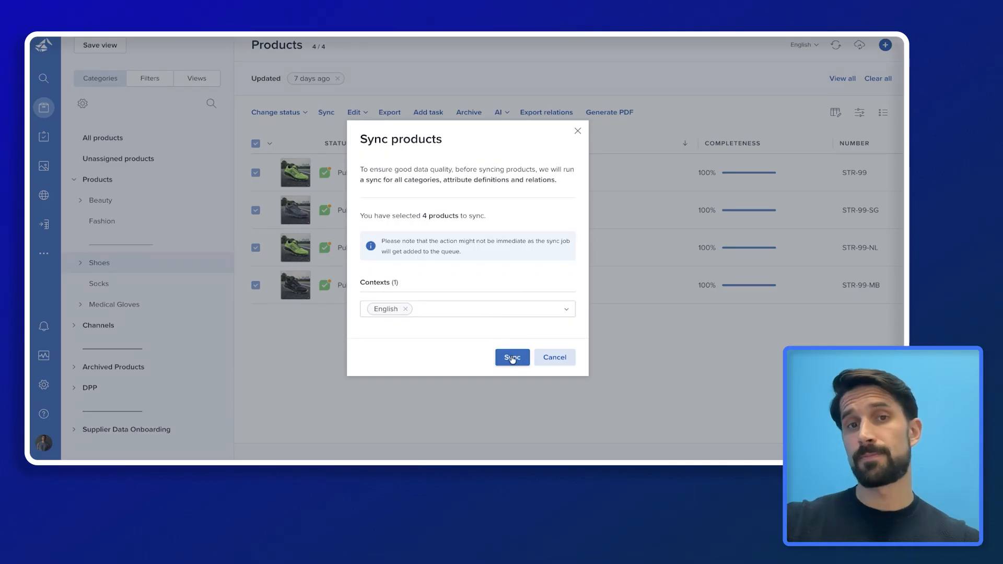
left_click(519, 359)
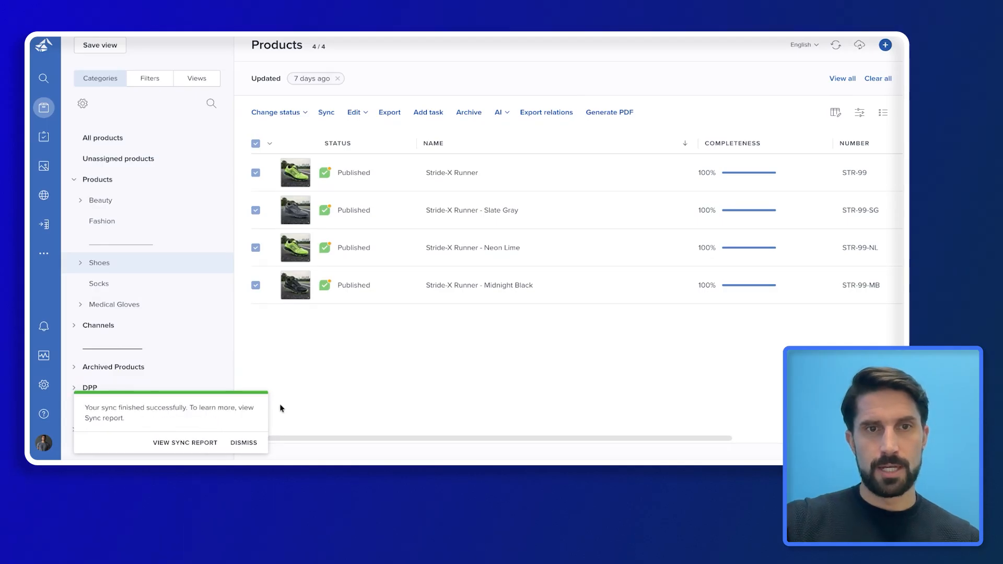
left_click(247, 443)
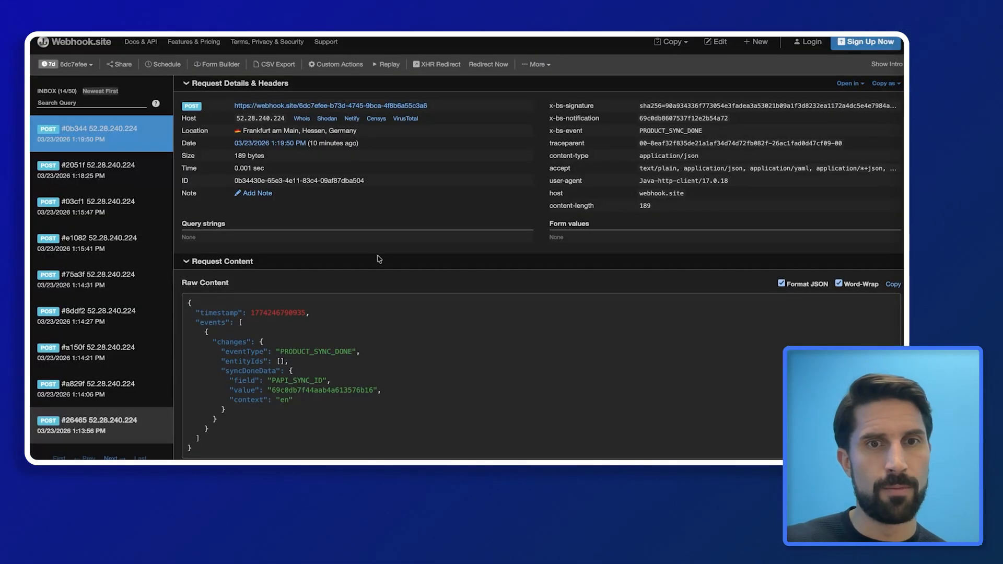
In the newest PRODUCT_SYNC_DONE request, select and copy the PAPI_SYNC_ID sync id value
left_click_drag(279, 351, 353, 352)
left_click(367, 355)
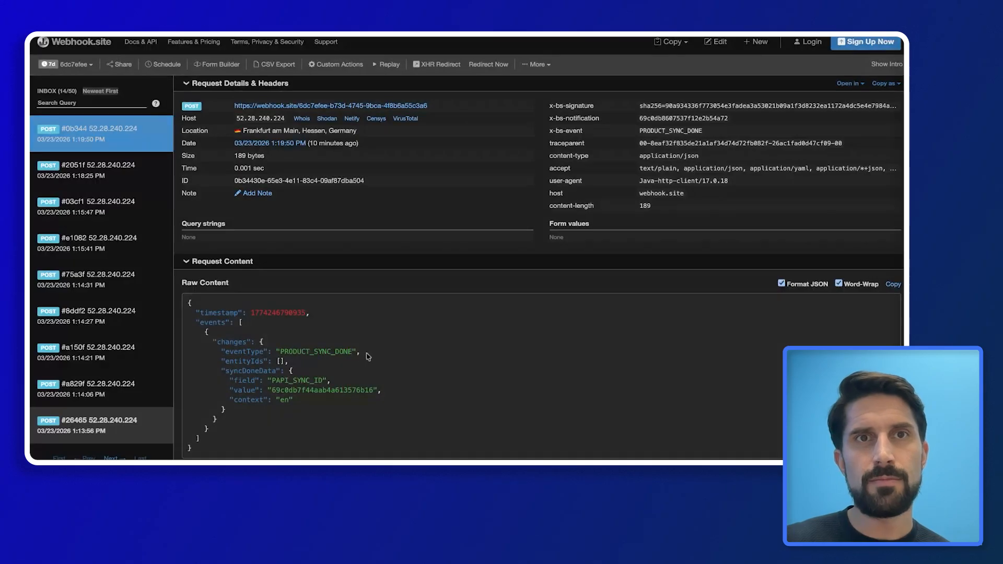
double_click(312, 390)
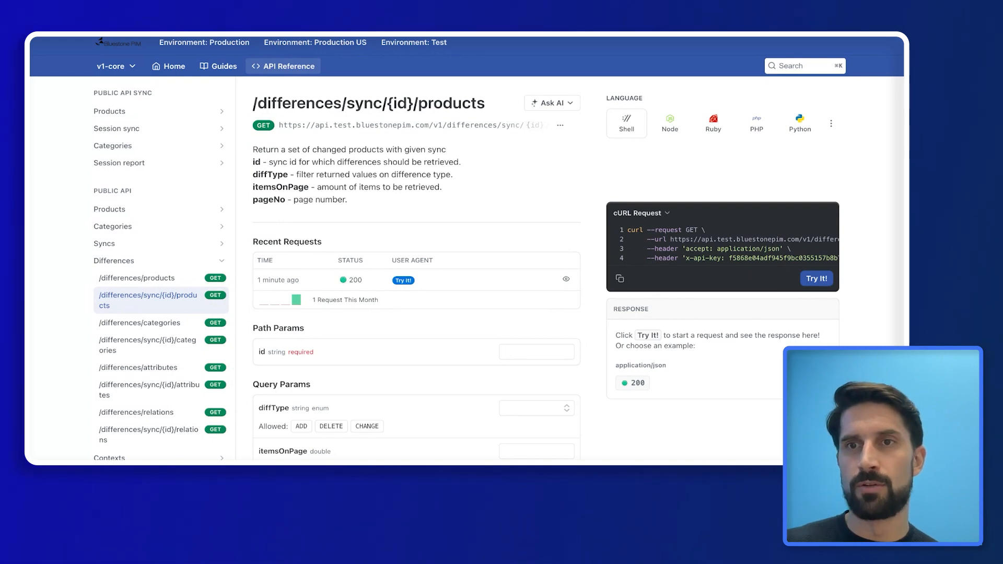
Paste the copied sync id into the id parameter and send the /differences/sync/{id}/products request
left_click(515, 358)
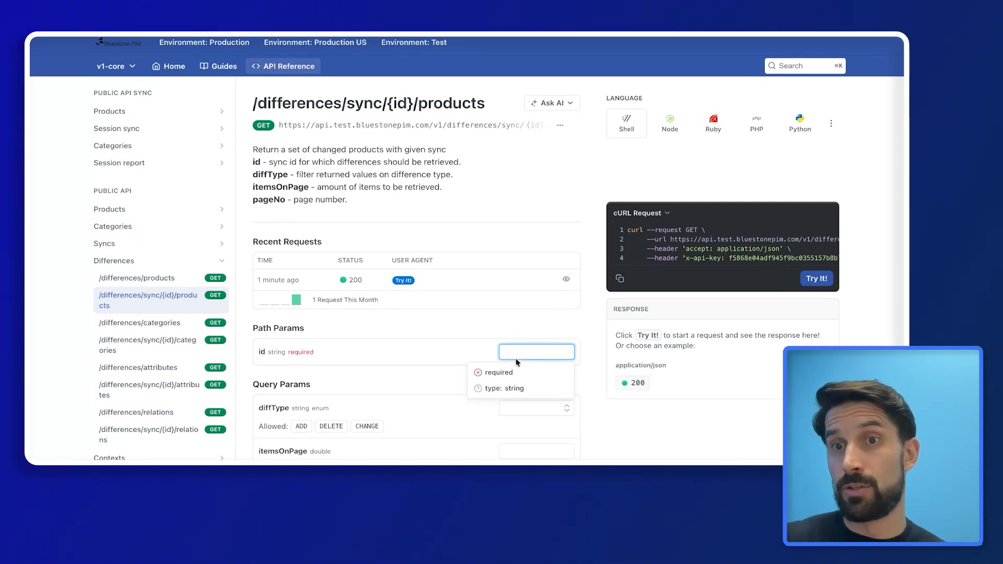
key("super+v")
left_click(439, 350)
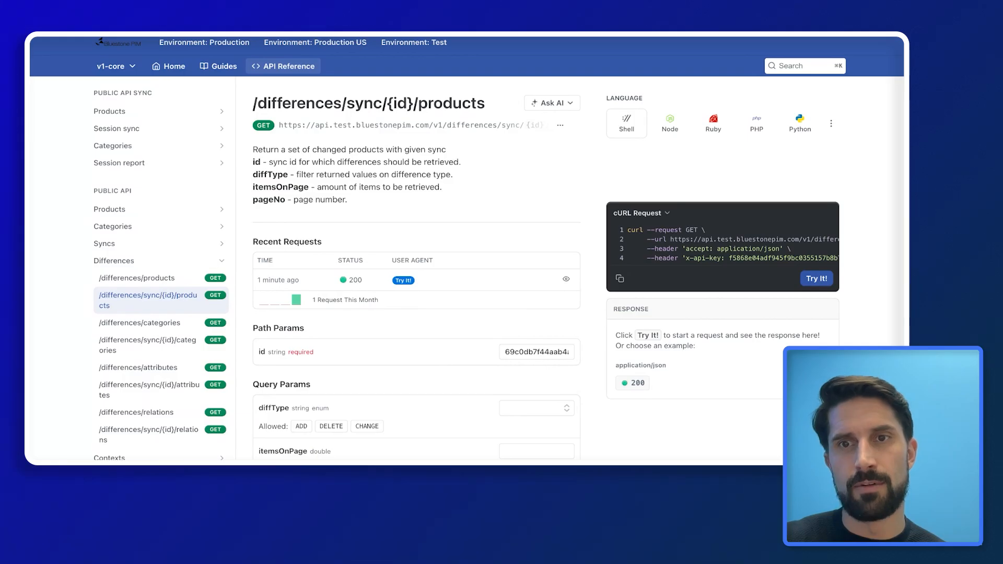
left_click(817, 278)
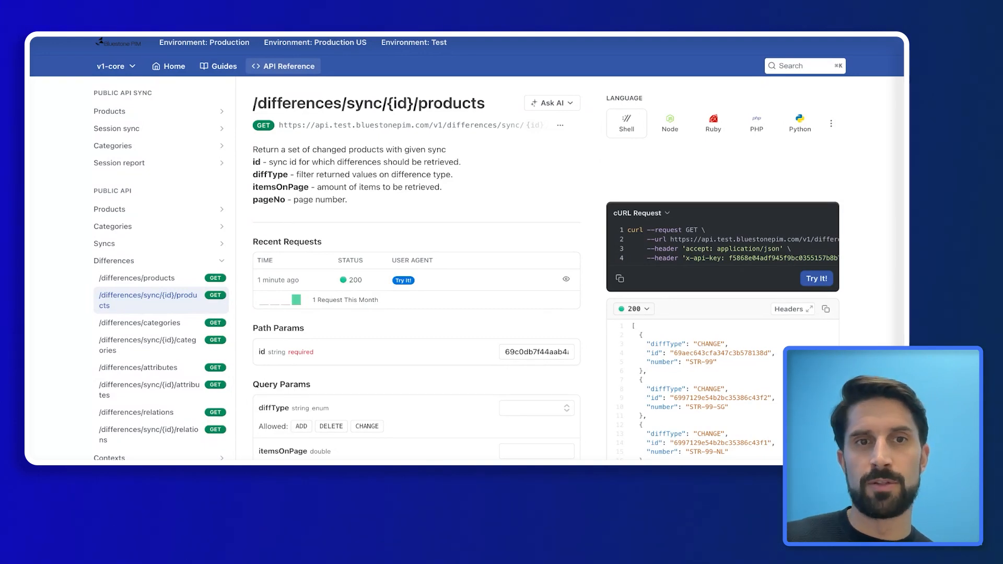
Review the response's CHANGE entries for products STR-99, STR-99-SG and STR-99-NL
double_click(710, 354)
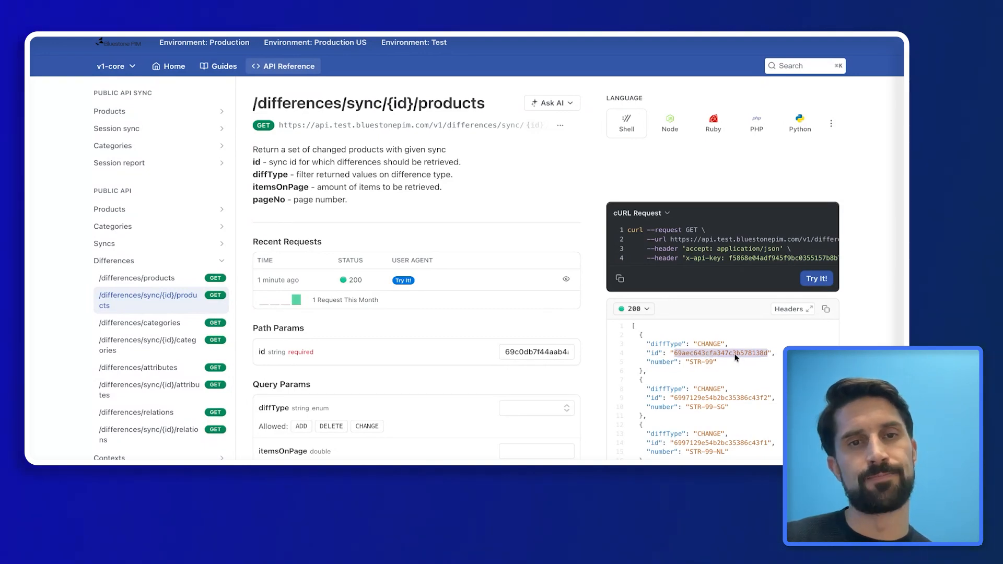
left_click(726, 356)
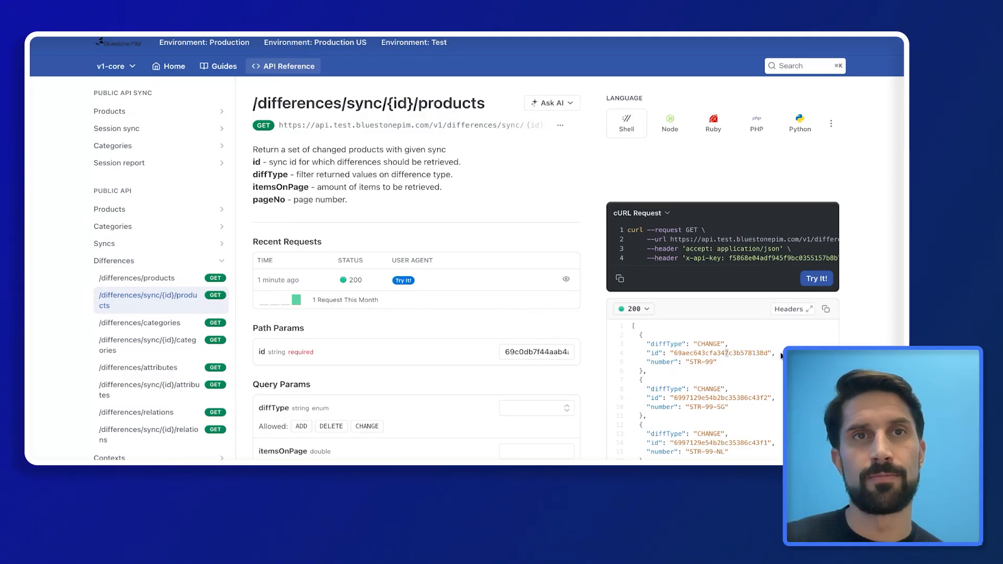
scroll(780, 359, "down", 1)
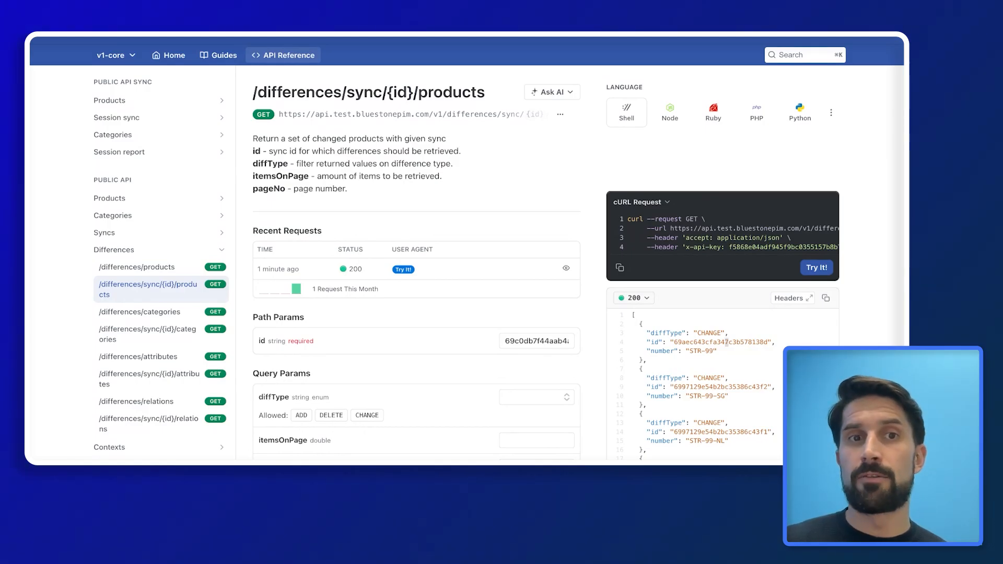
scroll(850, 333, "down", 1)
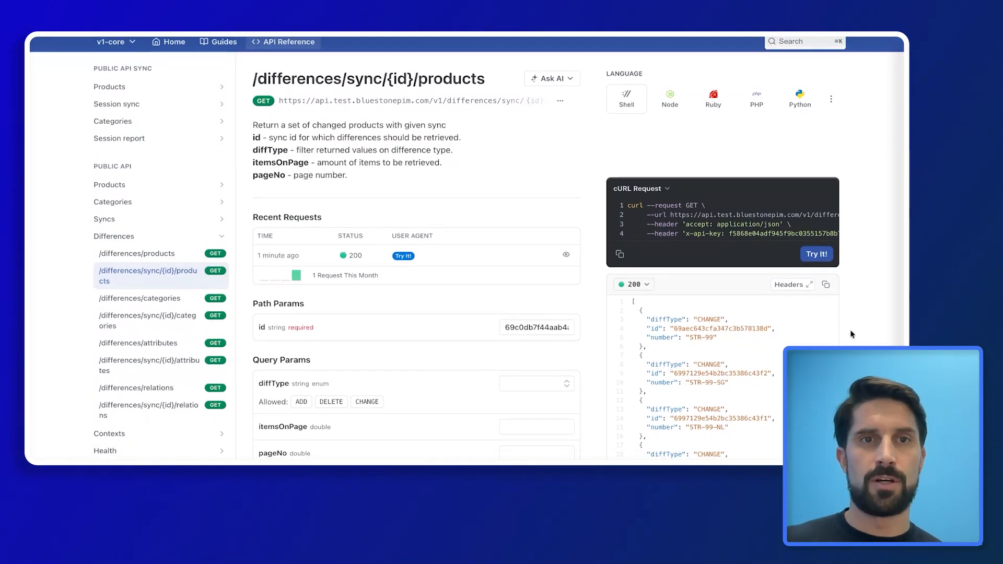